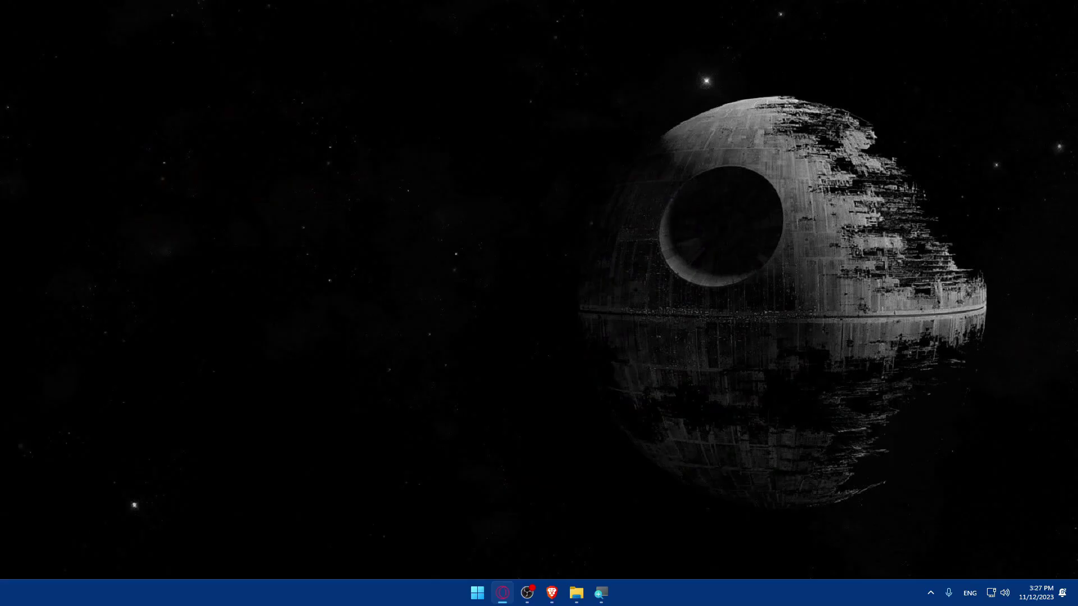
Launch the Brave browser from the taskbar.
{"action": "left_click", "coordinate": [552, 594]}
{"action": "mouse_move", "coordinate": [552, 598]}
{"action": "left_mouse_down"}
{"action": "mouse_move", "coordinate": [618, 596]}
{"action": "mouse_move", "coordinate": [551, 595]}
{"action": "left_mouse_up"}
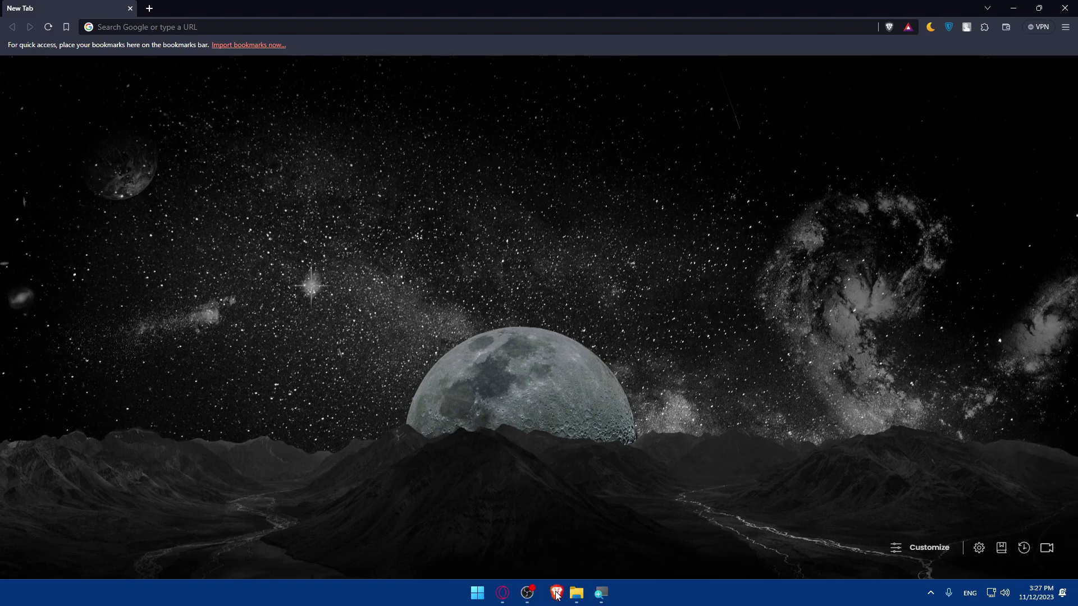
{"action": "left_click", "coordinate": [551, 595]}
Load shopify.com from the Brave address bar.
{"action": "left_click", "coordinate": [153, 25]}
{"action": "type", "text": "sho"}
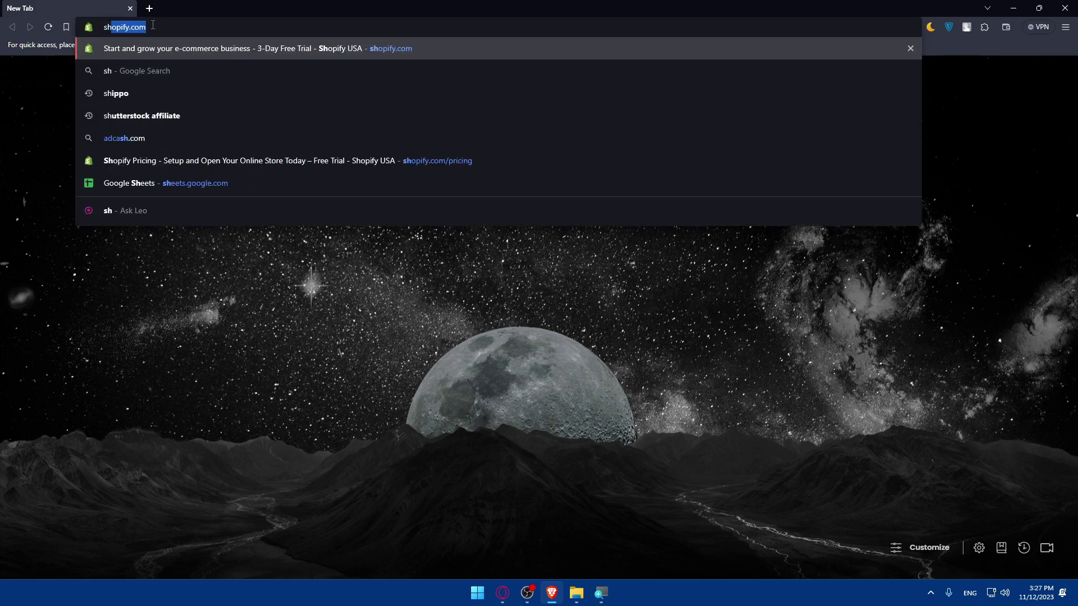
{"action": "key", "text": "BackSpace"}
{"action": "type", "text": "oo"}
{"action": "key", "text": "BackSpace"}
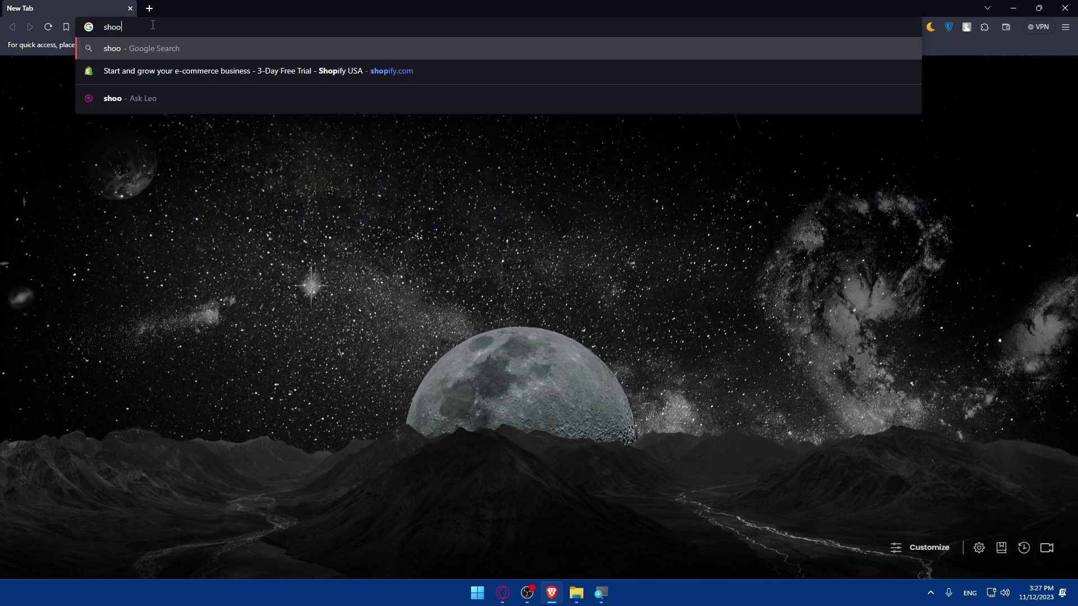
{"action": "key", "text": "BackSpace"}
{"action": "type", "text": "o"}
{"action": "key", "text": "BackSpace"}
{"action": "key", "text": "BackSpace"}
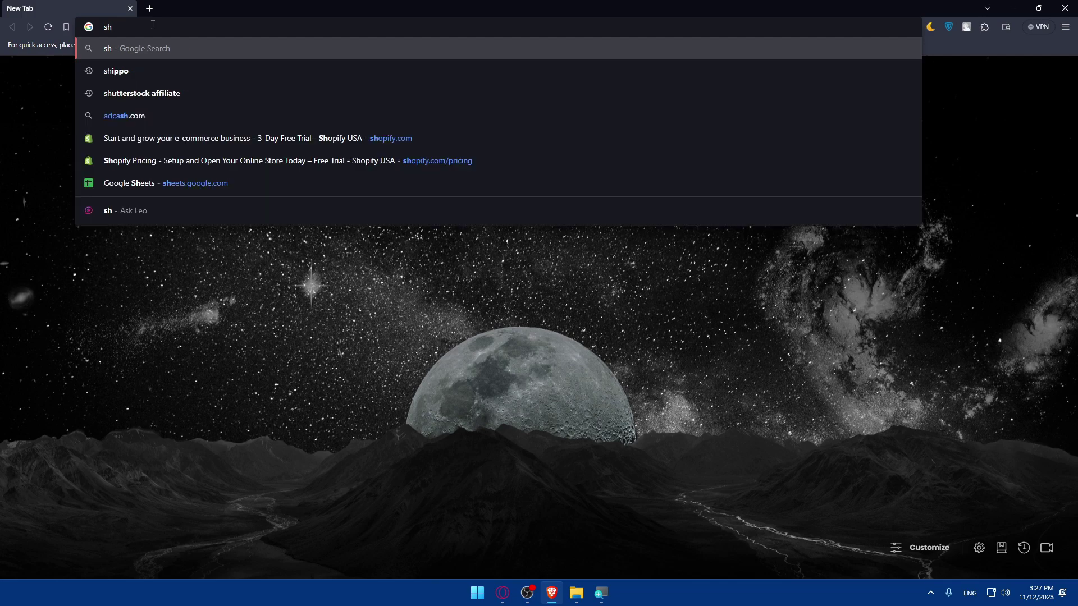
{"action": "key", "text": "BackSpace"}
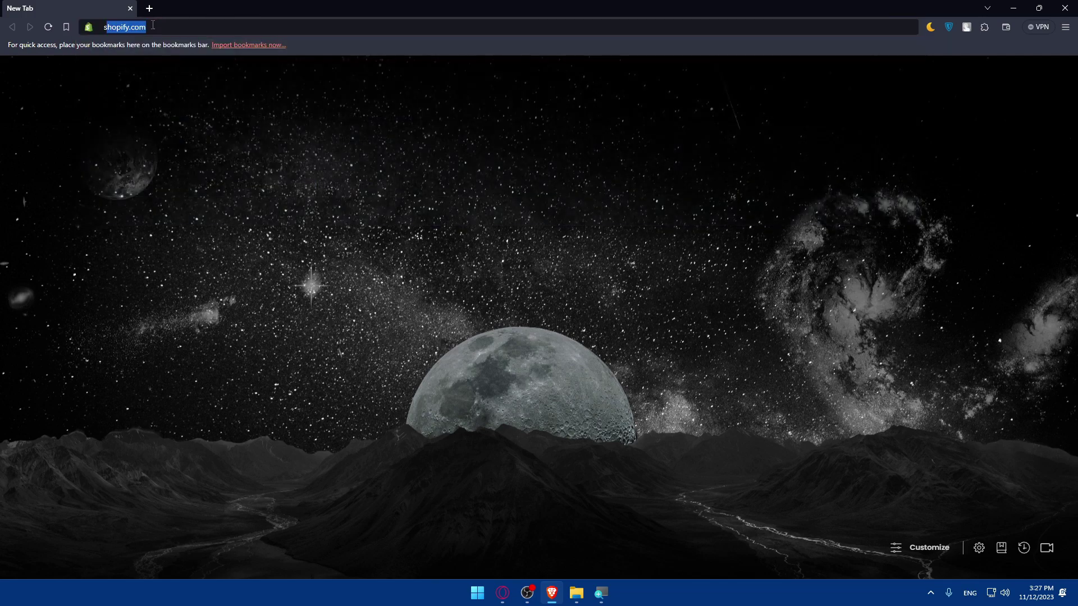
{"action": "type", "text": "ho"}
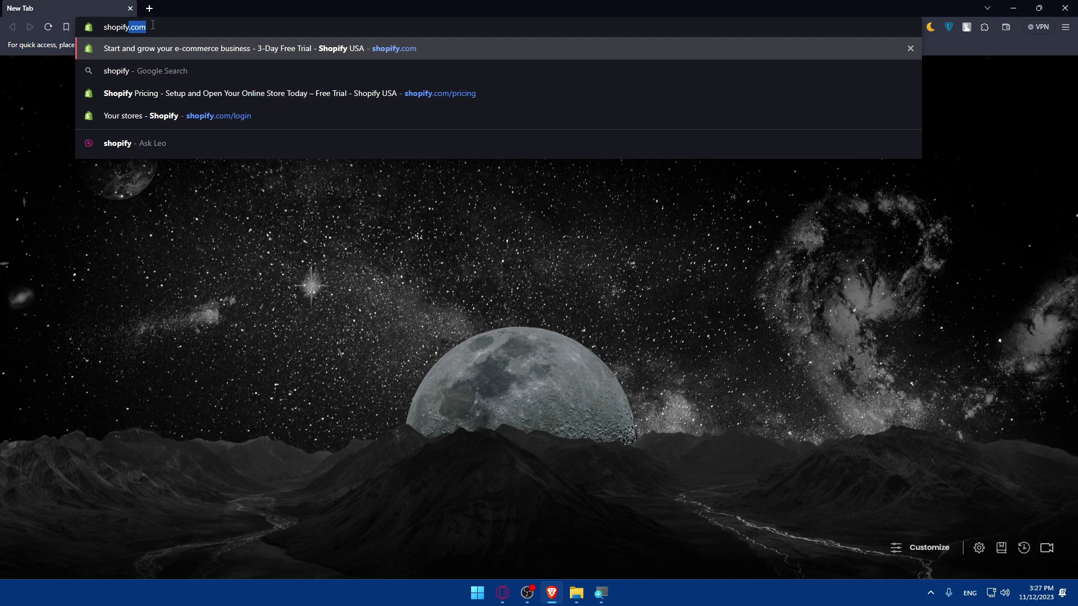
{"action": "type", "text": "pify.c"}
{"action": "key", "text": "Return"}
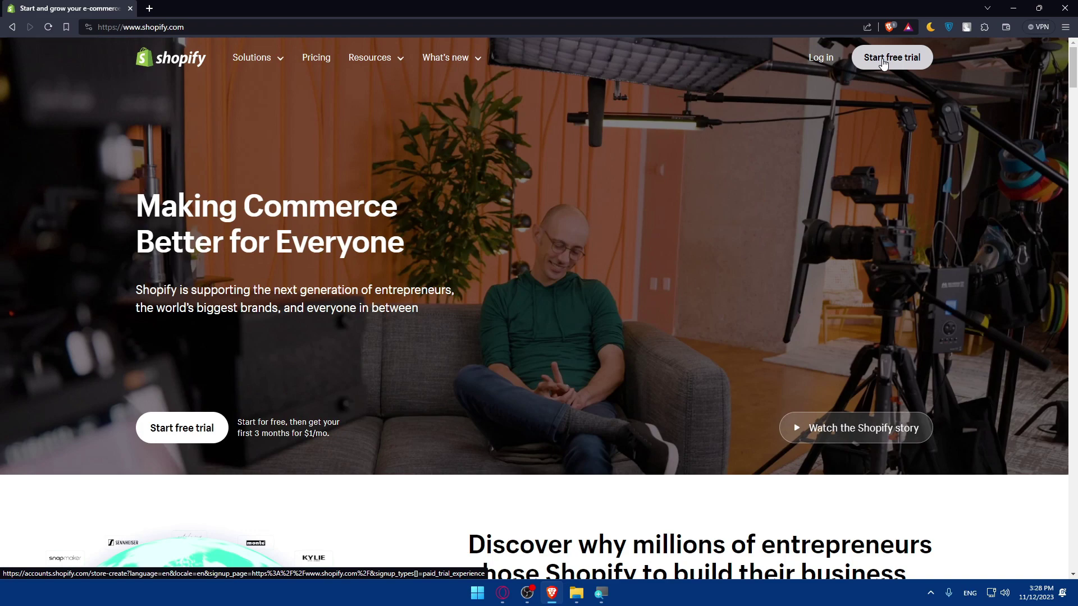
Open Shopify's Pricing page and show the Basic, Shopify and Advanced plans with yearly billing.
{"action": "left_click", "coordinate": [312, 60]}
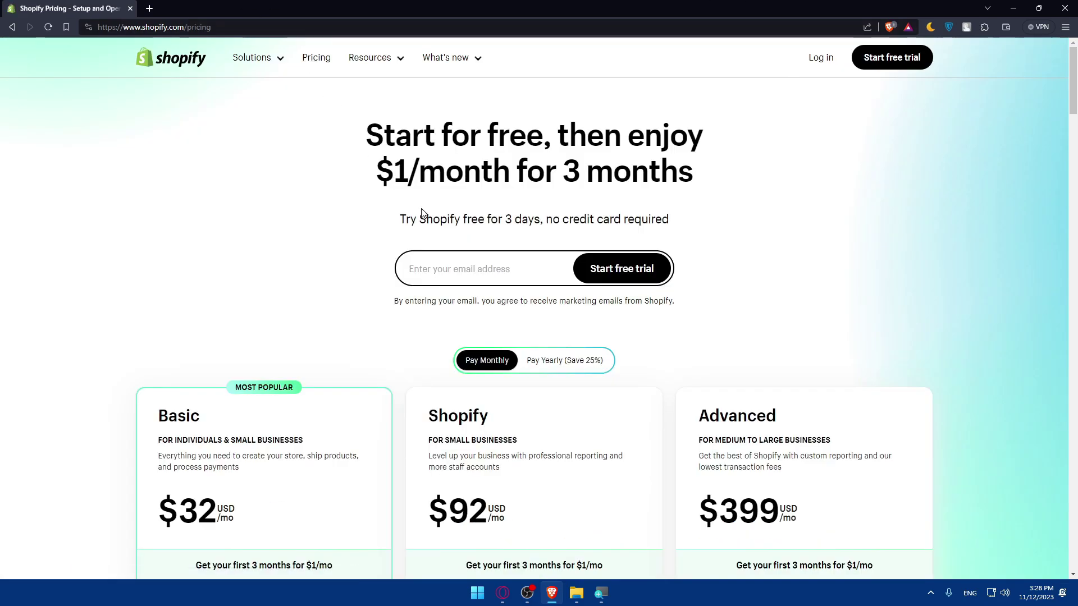
{"action": "scroll", "coordinate": [412, 211], "scroll_direction": "down", "scroll_amount": 5}
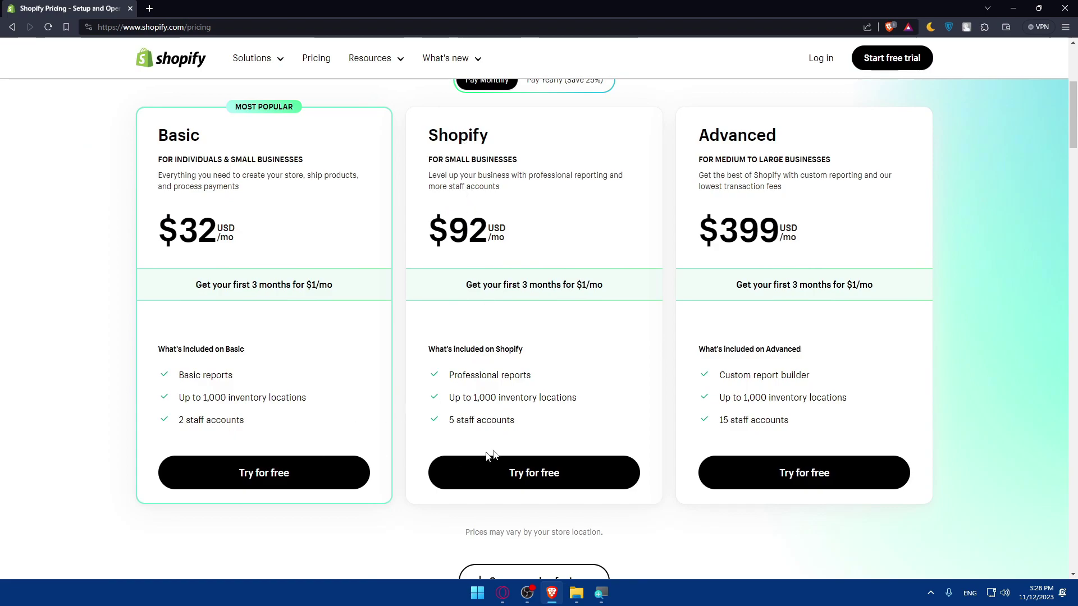
{"action": "scroll", "coordinate": [553, 227], "scroll_direction": "up", "scroll_amount": 2}
{"action": "left_click", "coordinate": [563, 179]}
{"action": "scroll", "coordinate": [552, 256], "scroll_direction": "down", "scroll_amount": 2}
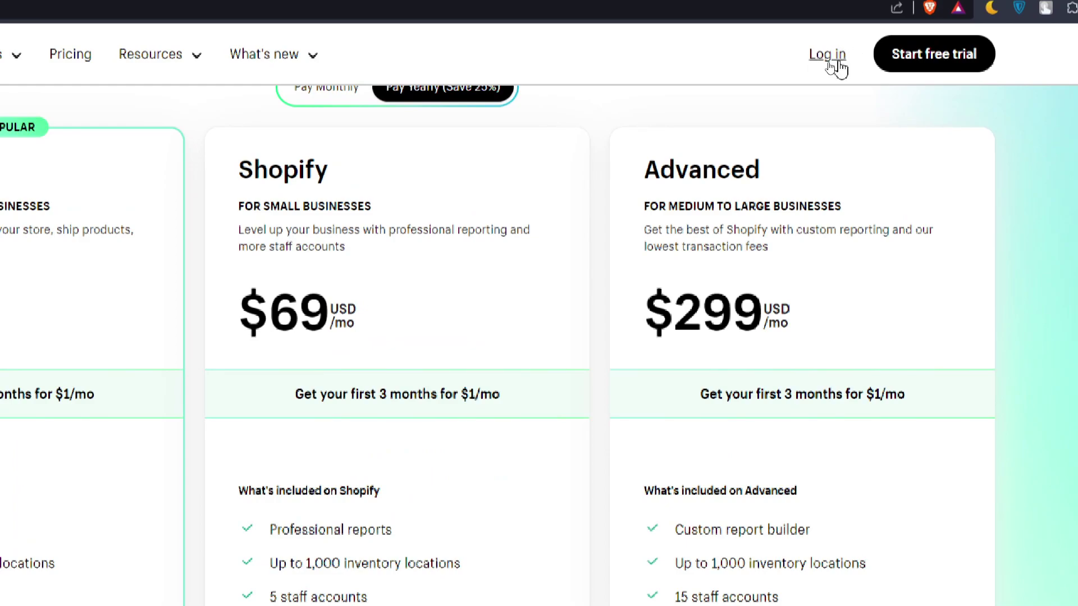
Log in to the store admin Home page and collapse the trial reminder popup.
{"action": "left_click", "coordinate": [832, 63]}
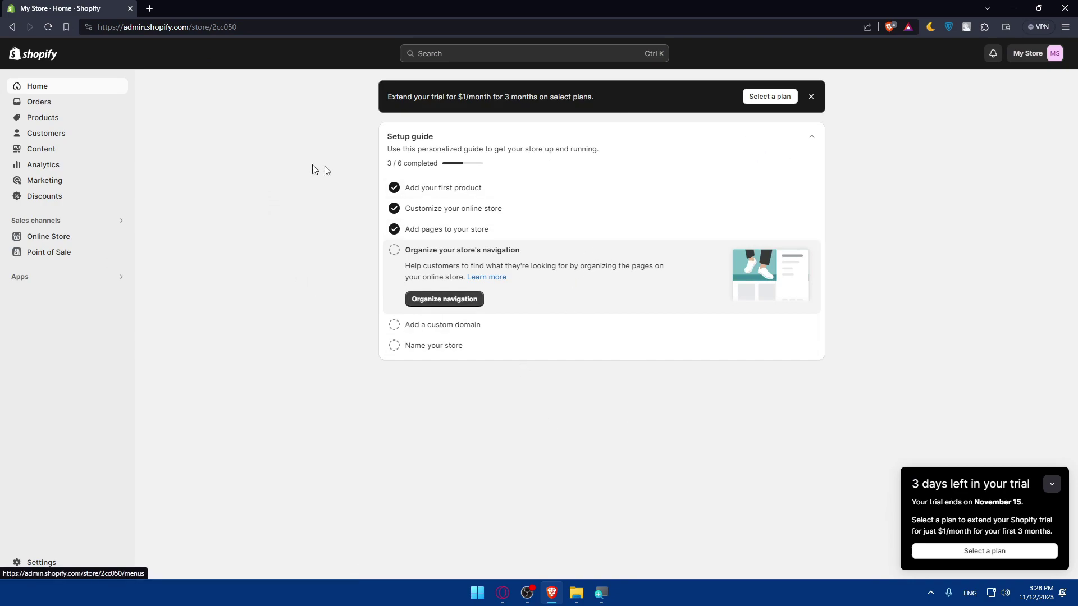
{"action": "double_click", "coordinate": [304, 141]}
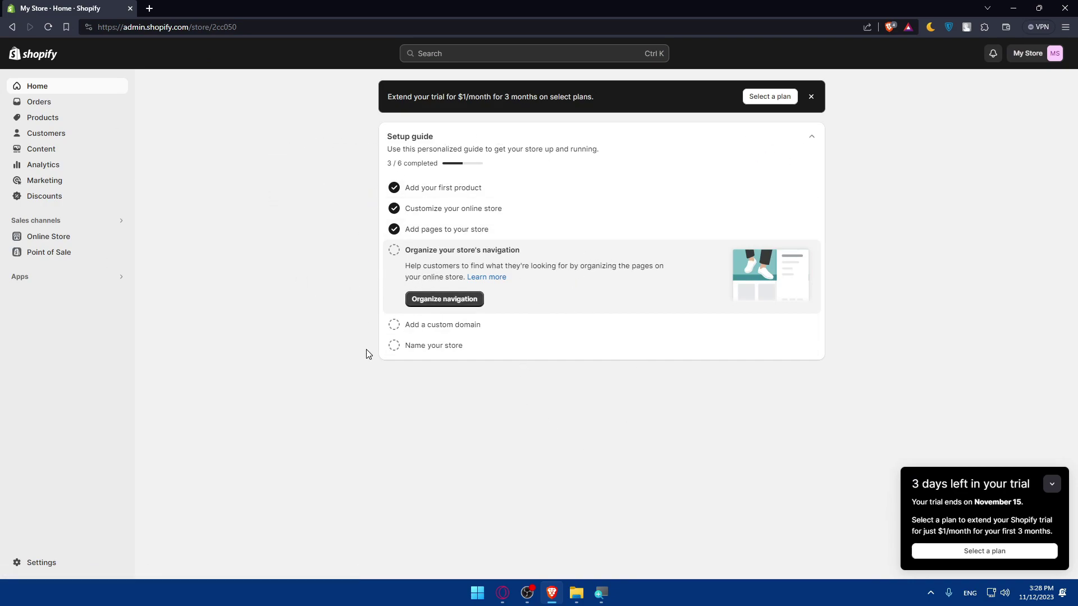
{"action": "left_click", "coordinate": [1052, 484]}
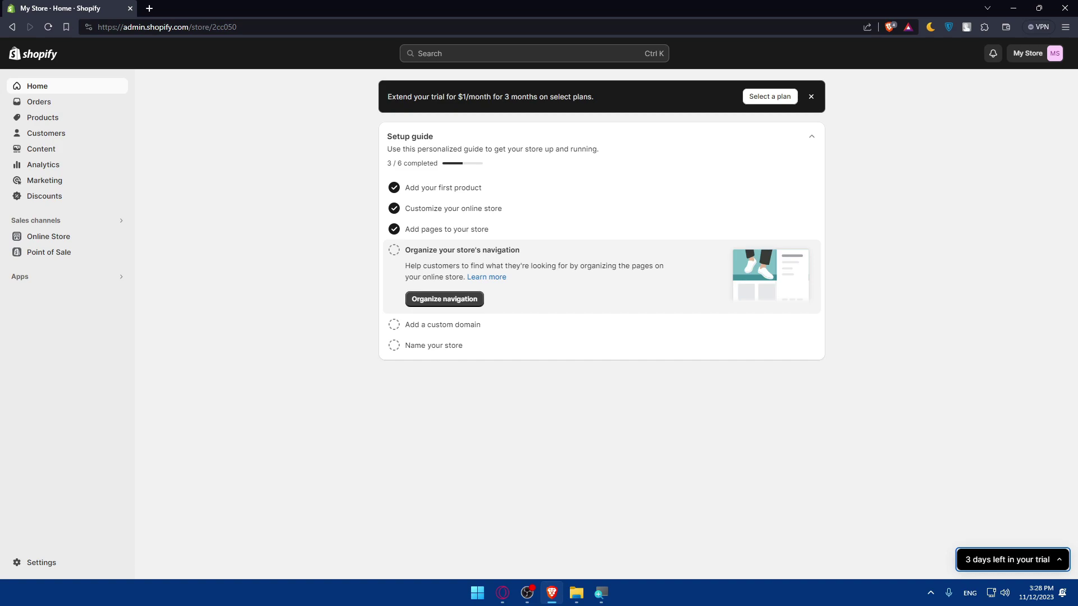
Go to the store's Apps and browse all recommended apps.
{"action": "left_click", "coordinate": [53, 288]}
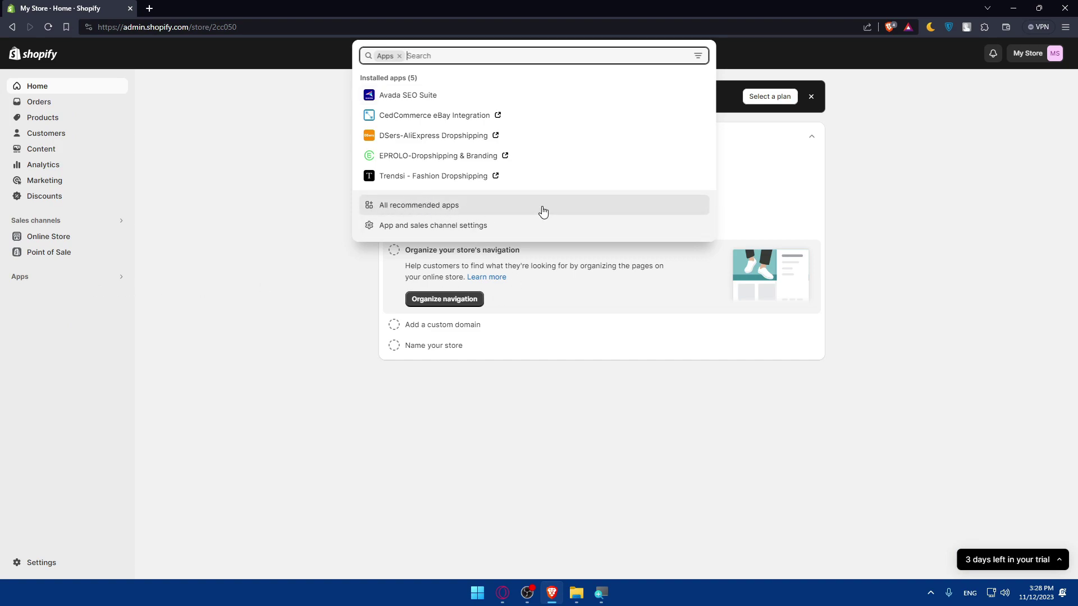
{"action": "left_click", "coordinate": [481, 207]}
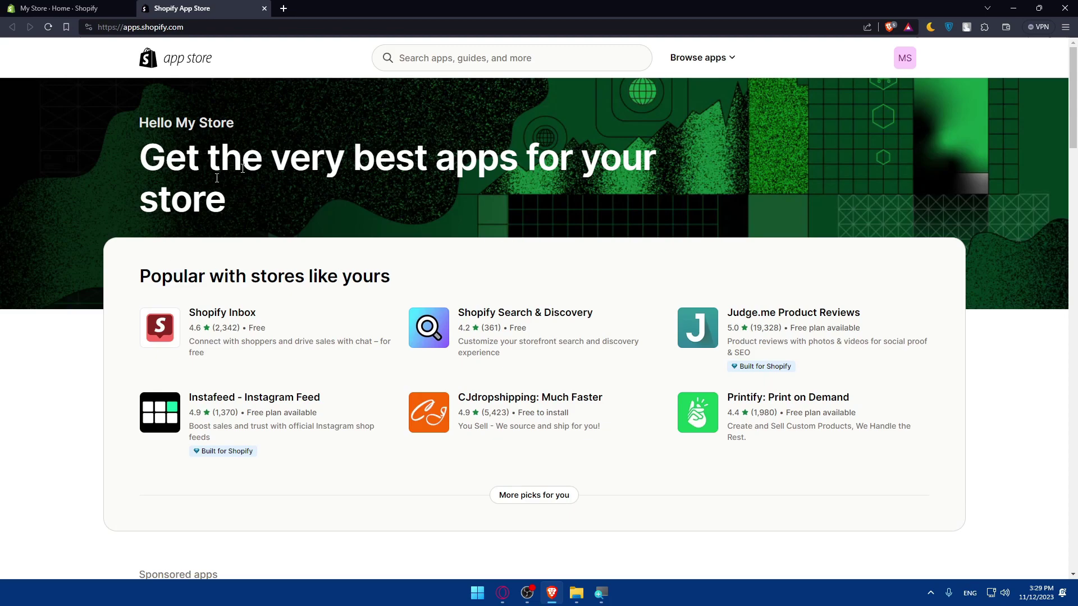
{"action": "scroll", "coordinate": [438, 227], "scroll_direction": "down", "scroll_amount": 10}
{"action": "scroll", "coordinate": [440, 225], "scroll_direction": "up", "scroll_amount": 10}
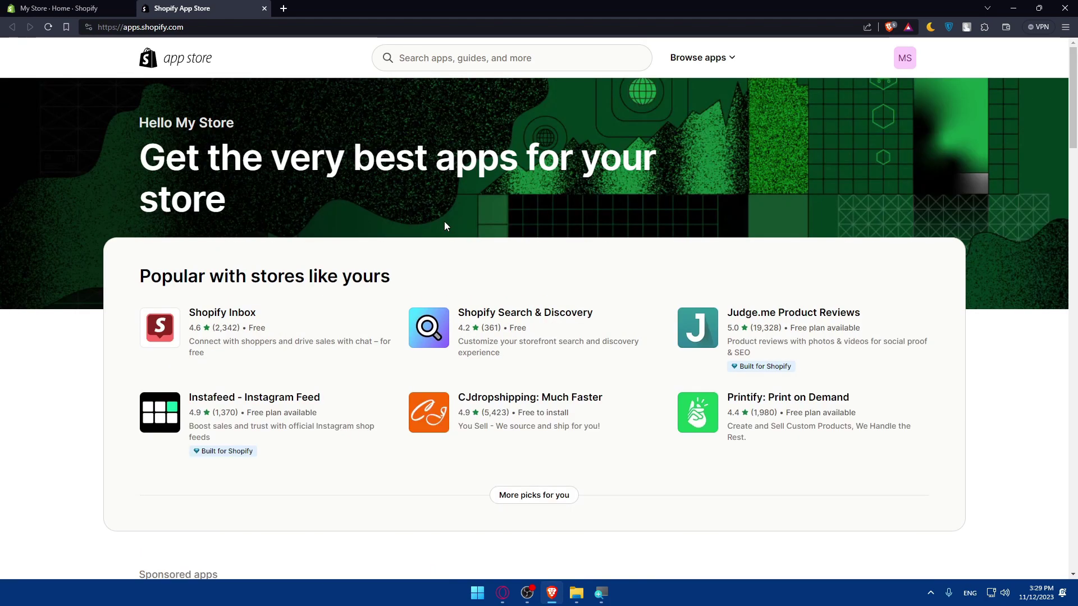
{"action": "scroll", "coordinate": [444, 225], "scroll_direction": "down", "scroll_amount": 10}
{"action": "scroll", "coordinate": [445, 226], "scroll_direction": "up", "scroll_amount": 8}
{"action": "scroll", "coordinate": [445, 225], "scroll_direction": "up", "scroll_amount": 3}
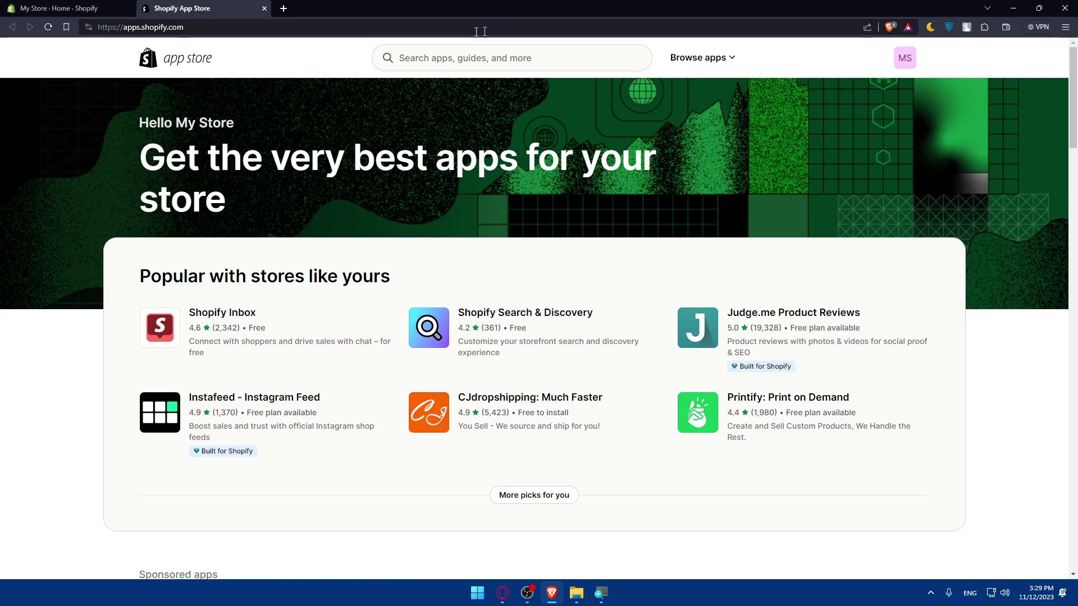
Search the App Store for 'vitals' and open the Vitals: Reviews, Upsells & 40+ listing.
{"action": "left_click", "coordinate": [477, 58]}
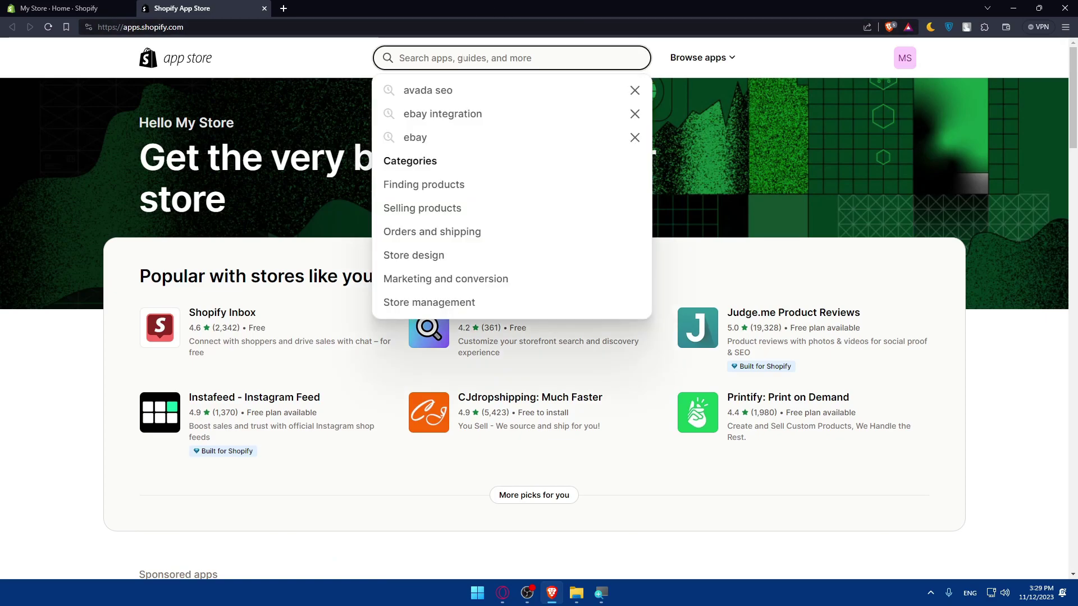
{"action": "type", "text": "vita"}
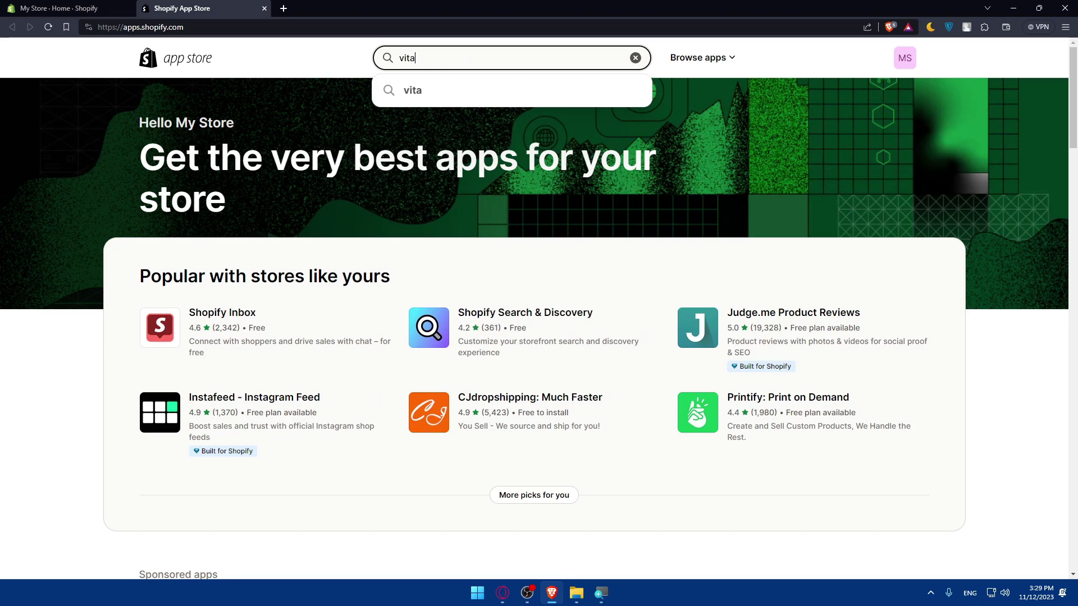
{"action": "type", "text": "ls"}
{"action": "key", "text": "Return"}
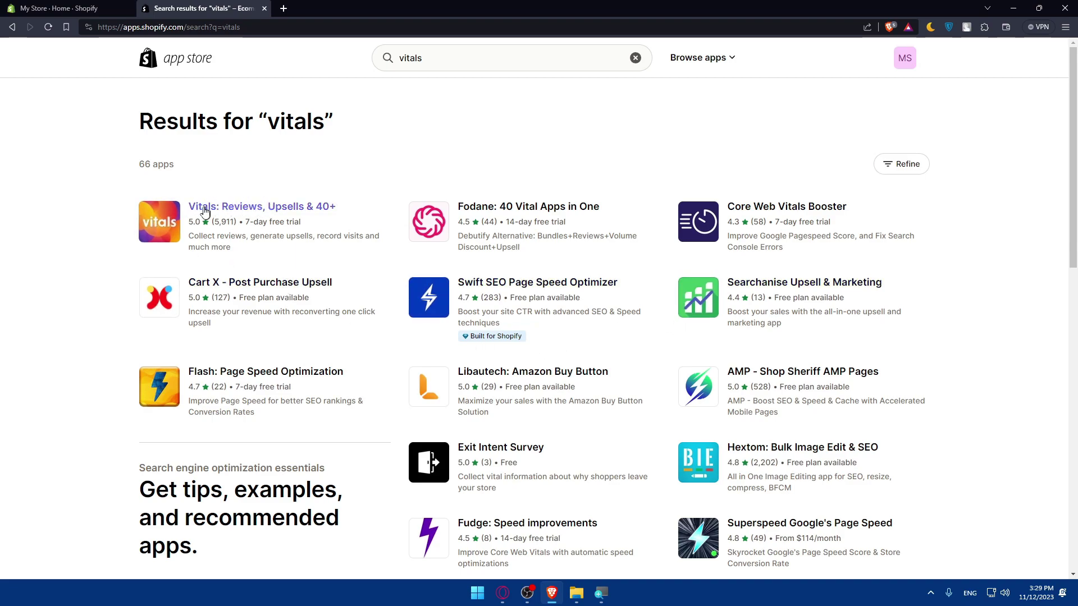
{"action": "left_click", "coordinate": [255, 212]}
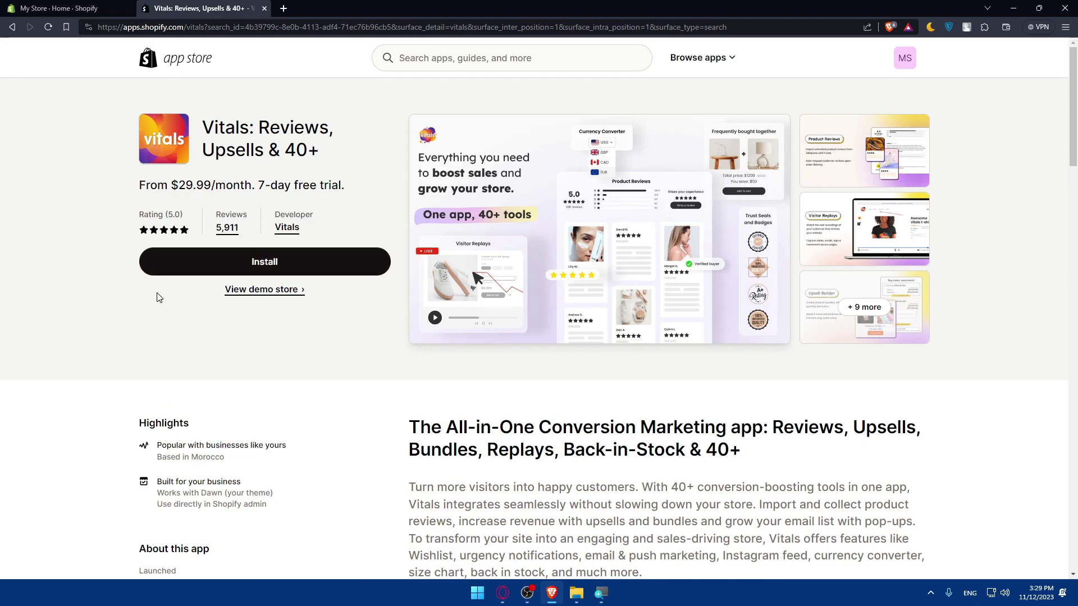
{"action": "scroll", "coordinate": [235, 315], "scroll_direction": "down", "scroll_amount": 2}
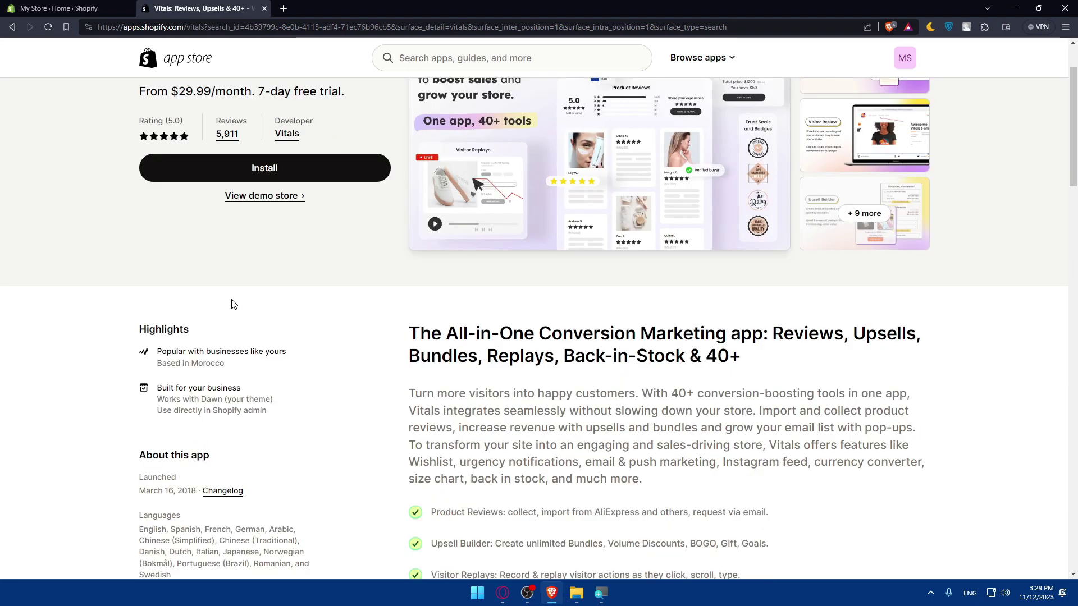
{"action": "scroll", "coordinate": [233, 304], "scroll_direction": "down", "scroll_amount": 2}
{"action": "scroll", "coordinate": [256, 219], "scroll_direction": "down", "scroll_amount": 2}
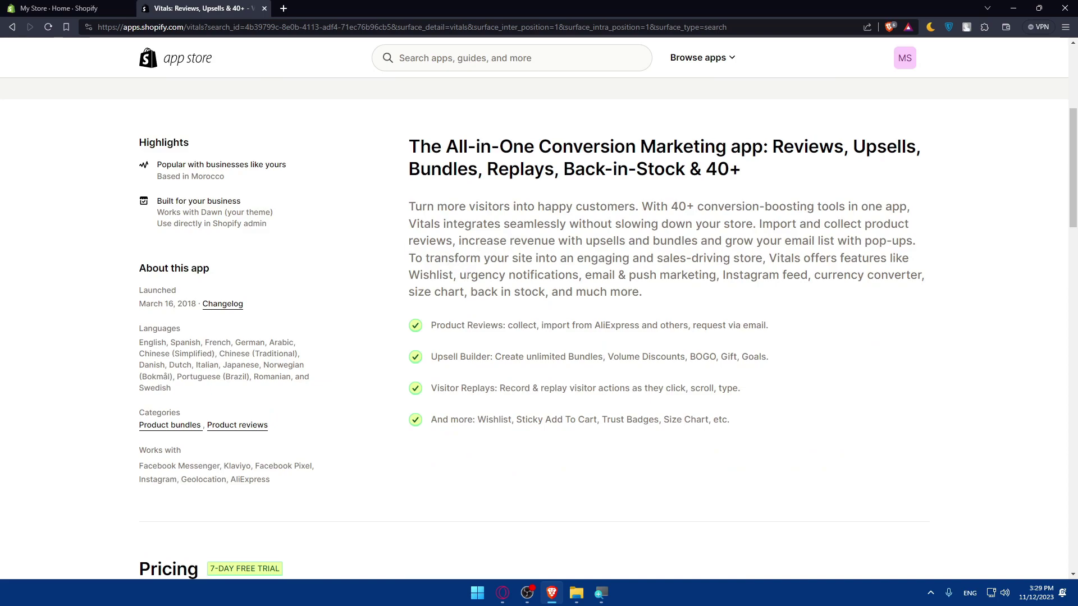
{"action": "left_click_drag", "start_coordinate": [428, 330], "coordinate": [792, 330]}
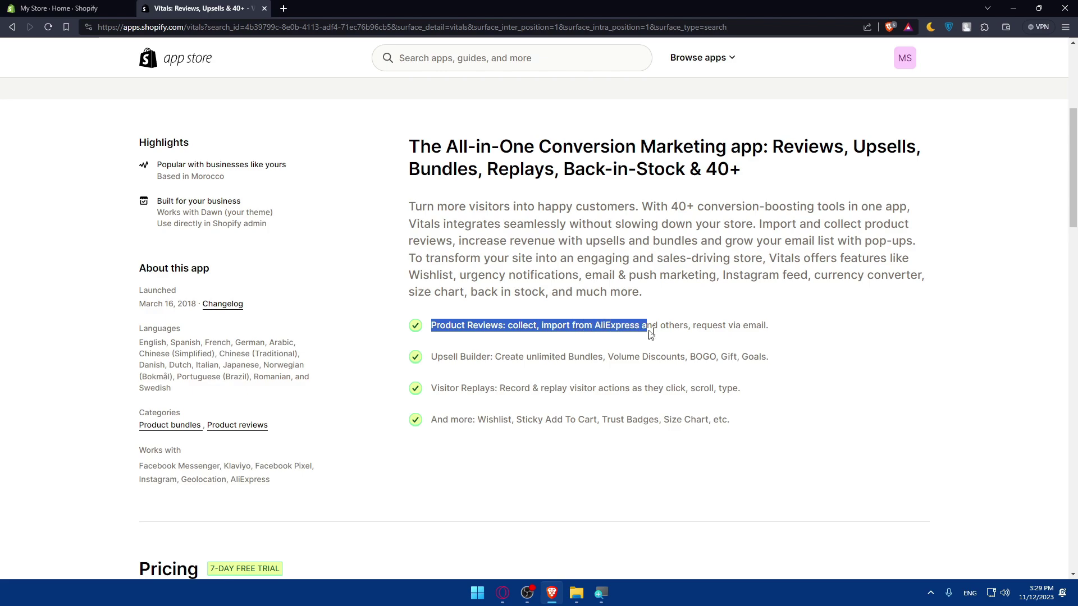
{"action": "left_click", "coordinate": [792, 330]}
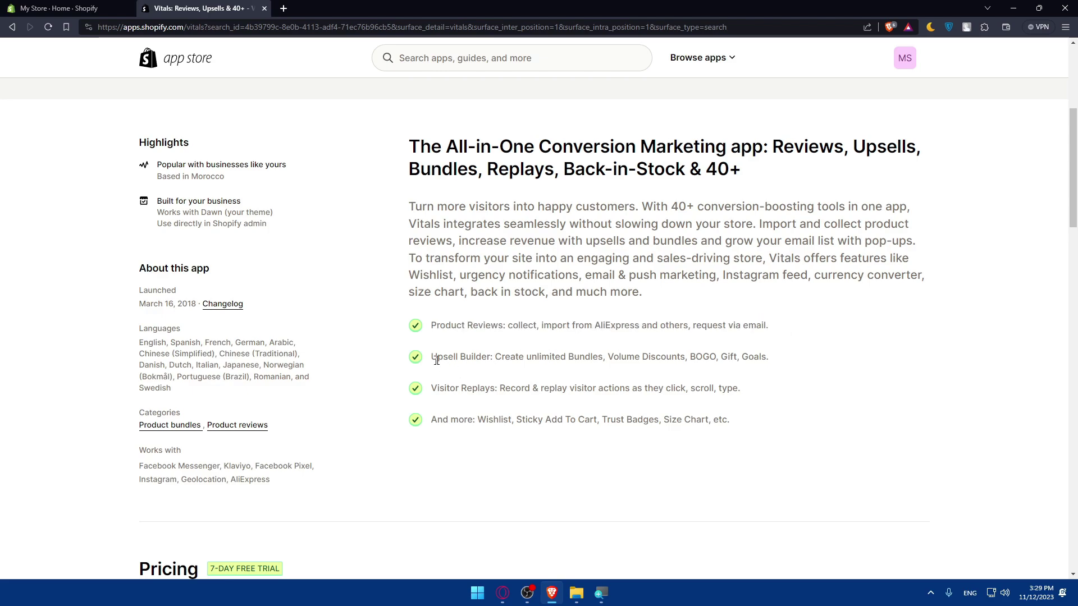
{"action": "left_click_drag", "start_coordinate": [437, 361], "coordinate": [792, 358]}
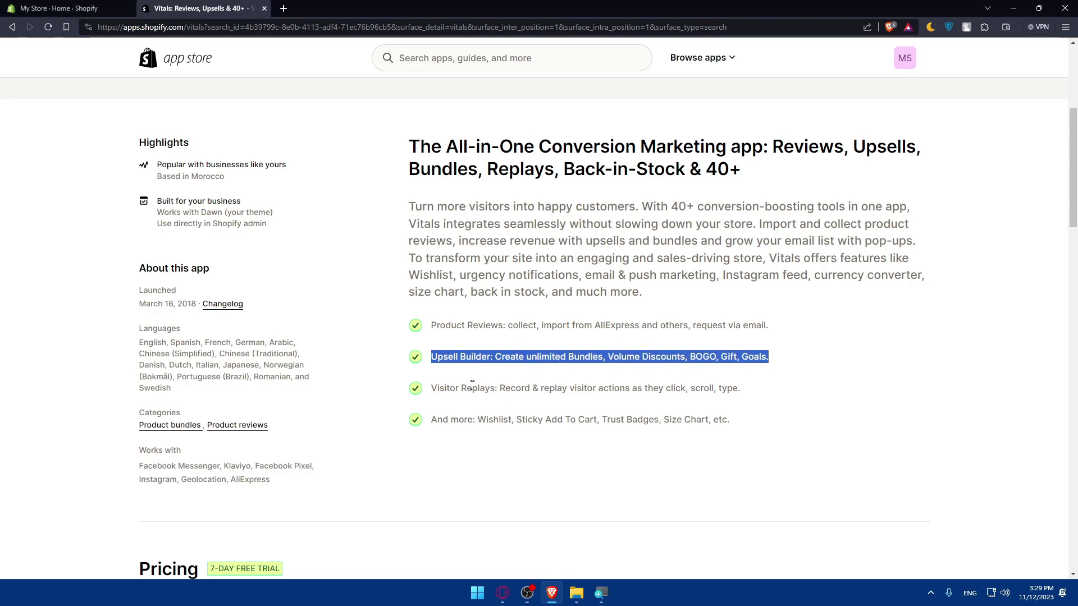
{"action": "left_click_drag", "start_coordinate": [431, 388], "coordinate": [761, 393]}
{"action": "left_click_drag", "start_coordinate": [691, 420], "coordinate": [677, 420]}
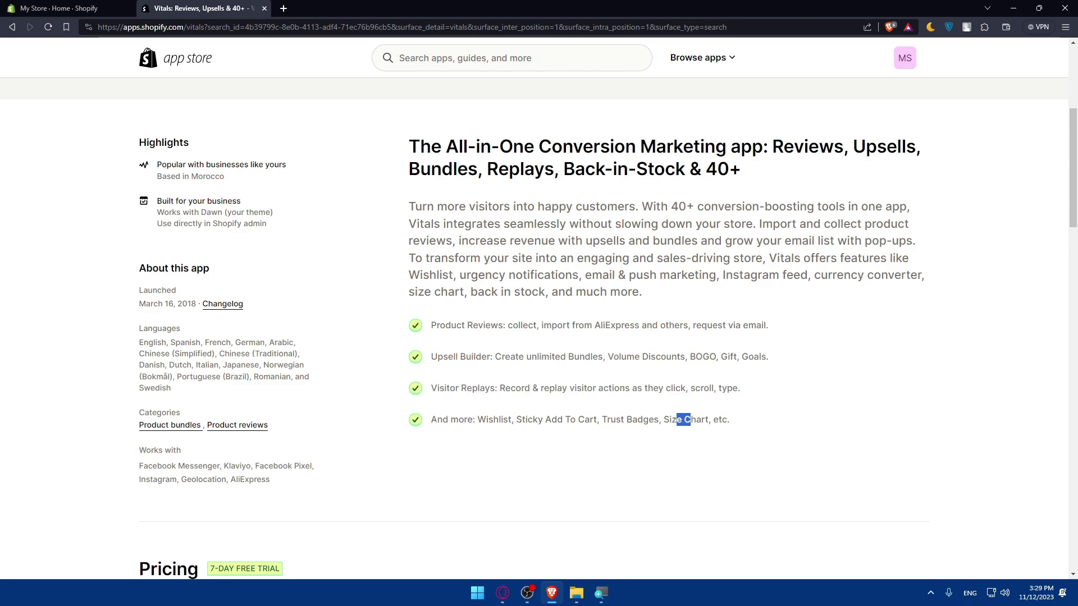
{"action": "mouse_move", "coordinate": [431, 420]}
{"action": "left_mouse_down"}
{"action": "mouse_move", "coordinate": [660, 440]}
{"action": "mouse_move", "coordinate": [734, 430]}
{"action": "left_mouse_up"}
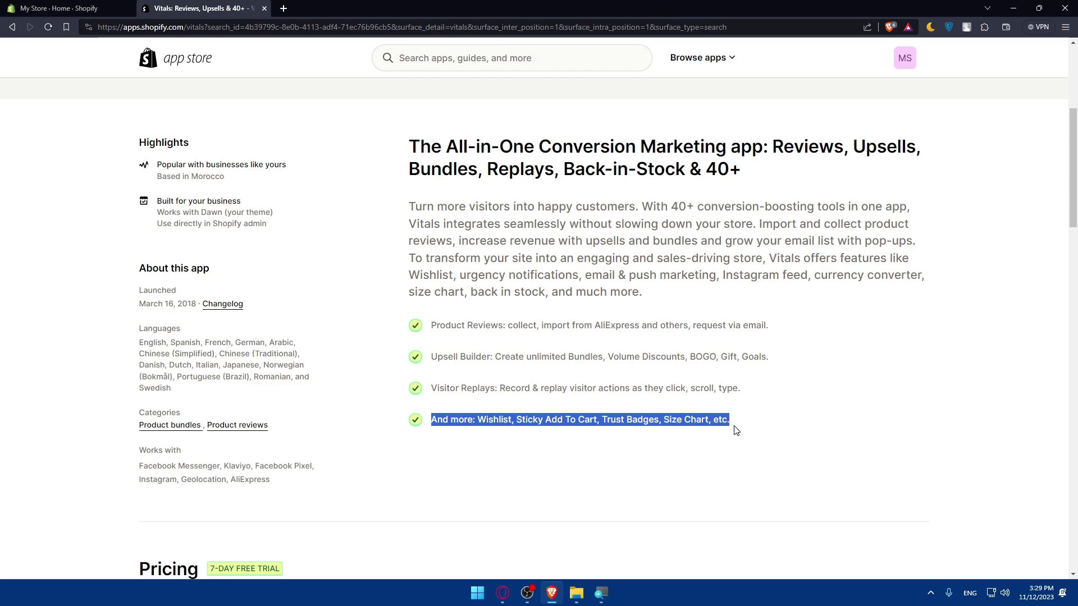
{"action": "left_click", "coordinate": [447, 444]}
{"action": "scroll", "coordinate": [346, 355], "scroll_direction": "down", "scroll_amount": 2}
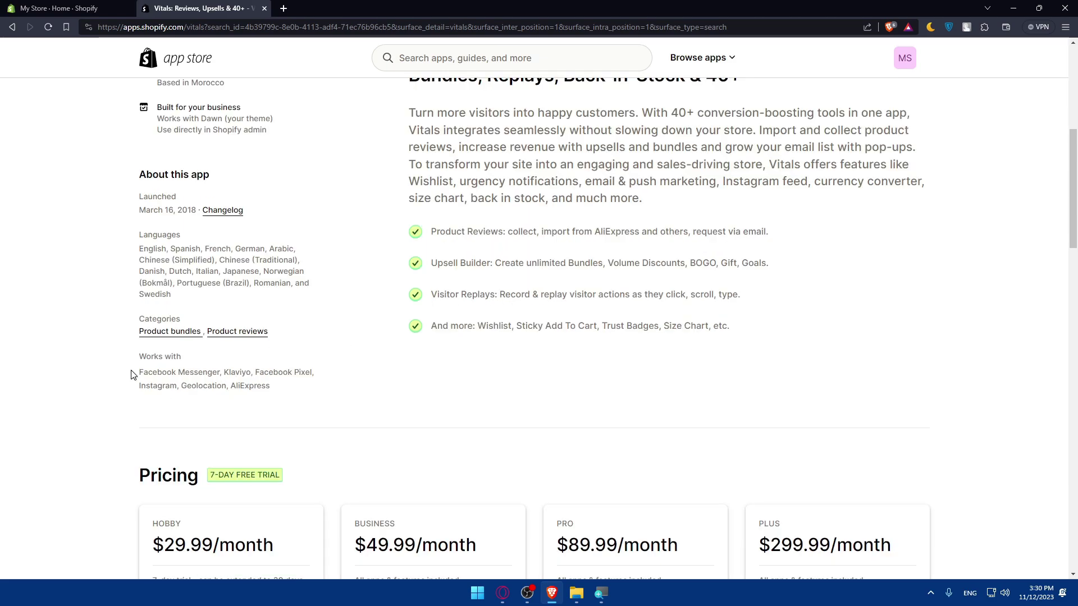
{"action": "left_click_drag", "start_coordinate": [137, 375], "coordinate": [218, 373]}
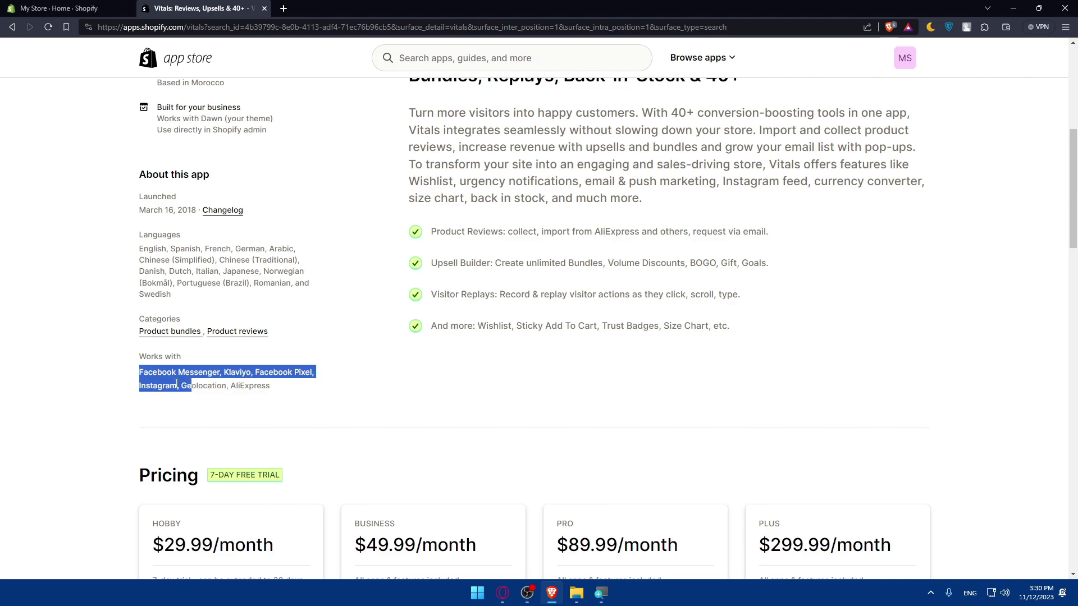
{"action": "mouse_move", "coordinate": [208, 372]}
{"action": "left_mouse_down"}
{"action": "mouse_move", "coordinate": [140, 392]}
{"action": "mouse_move", "coordinate": [309, 395]}
{"action": "left_mouse_up"}
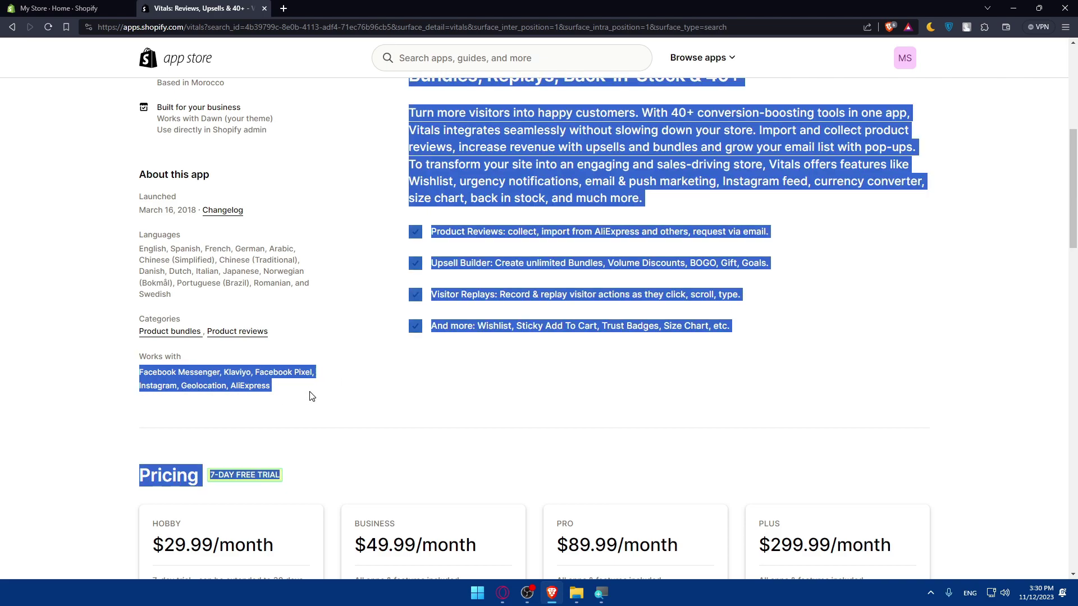
{"action": "left_click", "coordinate": [298, 389]}
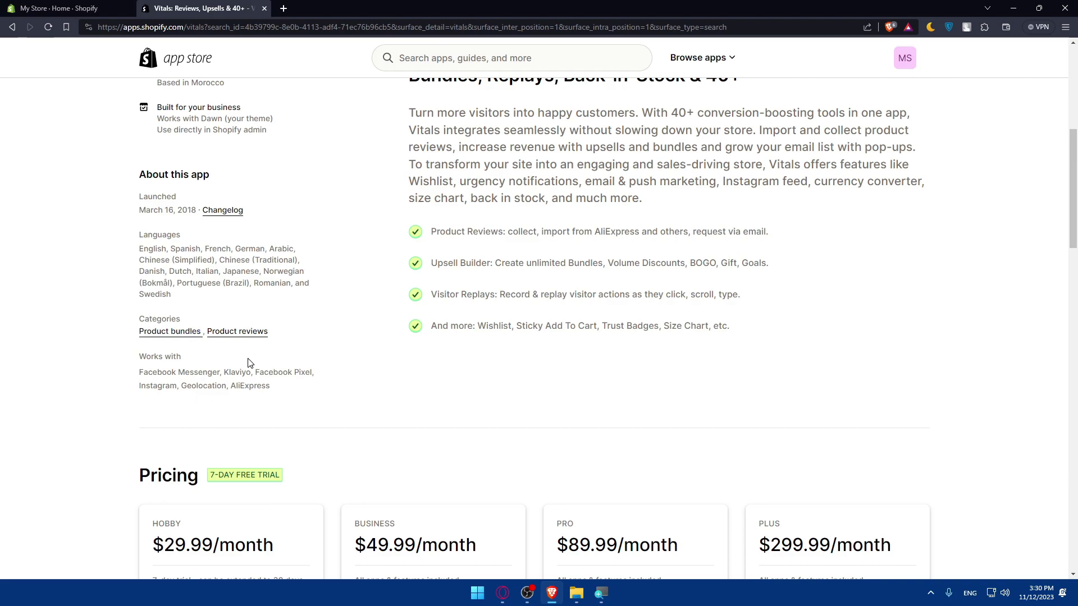
{"action": "scroll", "coordinate": [250, 363], "scroll_direction": "down", "scroll_amount": 3}
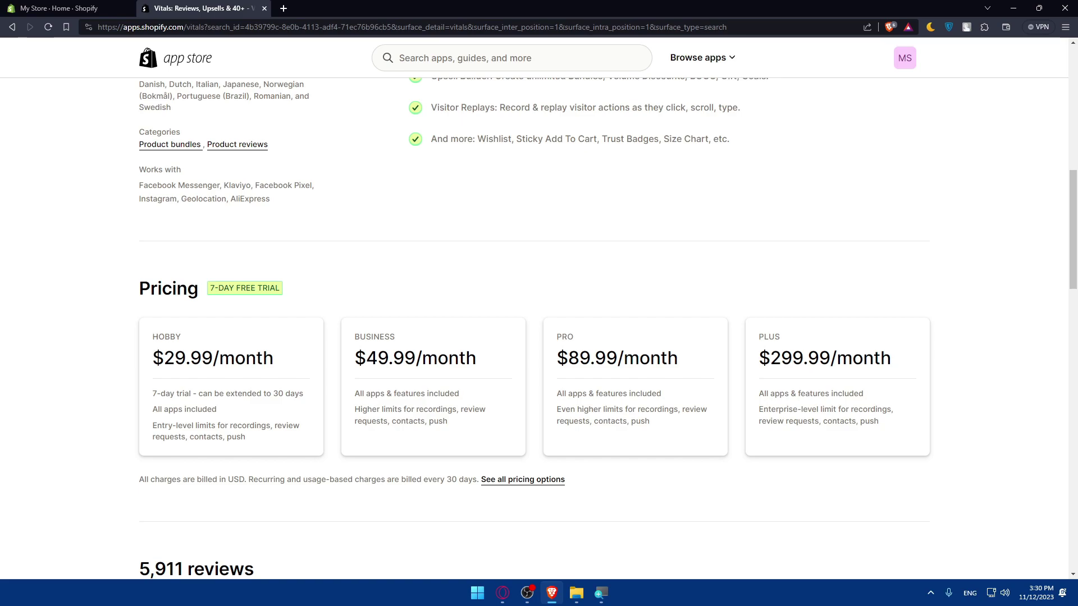
{"action": "left_click_drag", "start_coordinate": [149, 363], "coordinate": [288, 363]}
{"action": "left_click", "coordinate": [288, 364]}
{"action": "left_click_drag", "start_coordinate": [366, 360], "coordinate": [479, 360]}
{"action": "left_click", "coordinate": [381, 335]}
{"action": "left_click_drag", "start_coordinate": [553, 360], "coordinate": [668, 360]}
{"action": "left_click", "coordinate": [689, 358]}
{"action": "left_click_drag", "start_coordinate": [767, 359], "coordinate": [911, 363]}
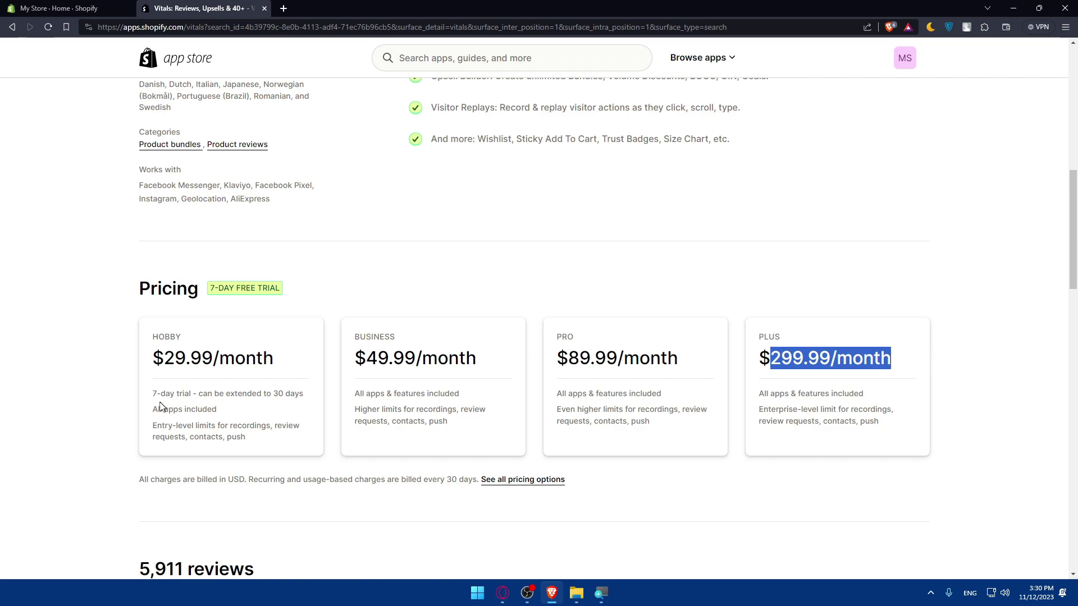
{"action": "left_click_drag", "start_coordinate": [153, 393], "coordinate": [247, 394]}
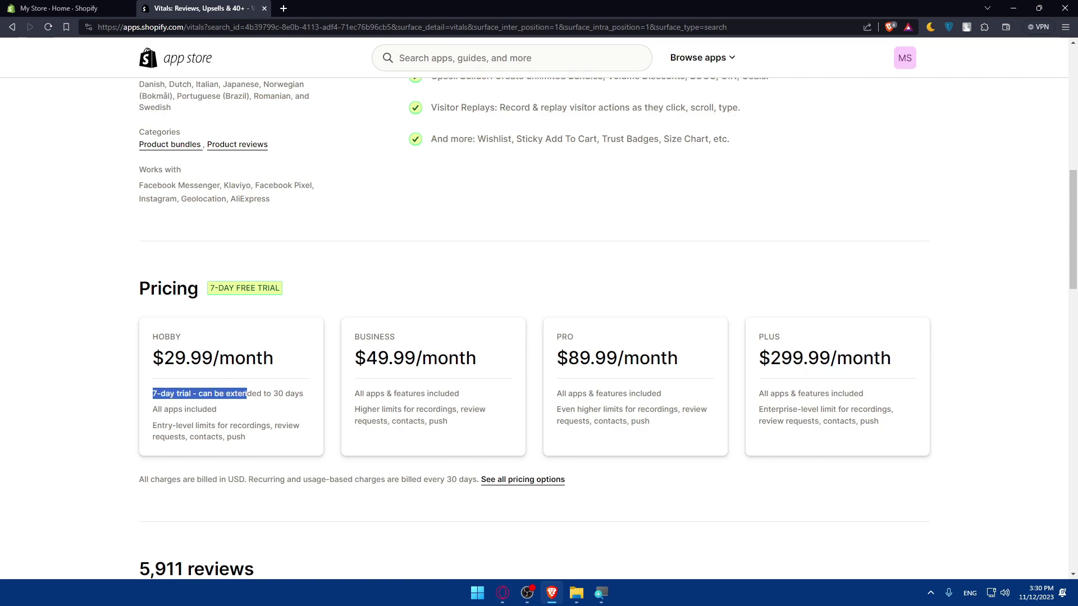
{"action": "left_click", "coordinate": [268, 418]}
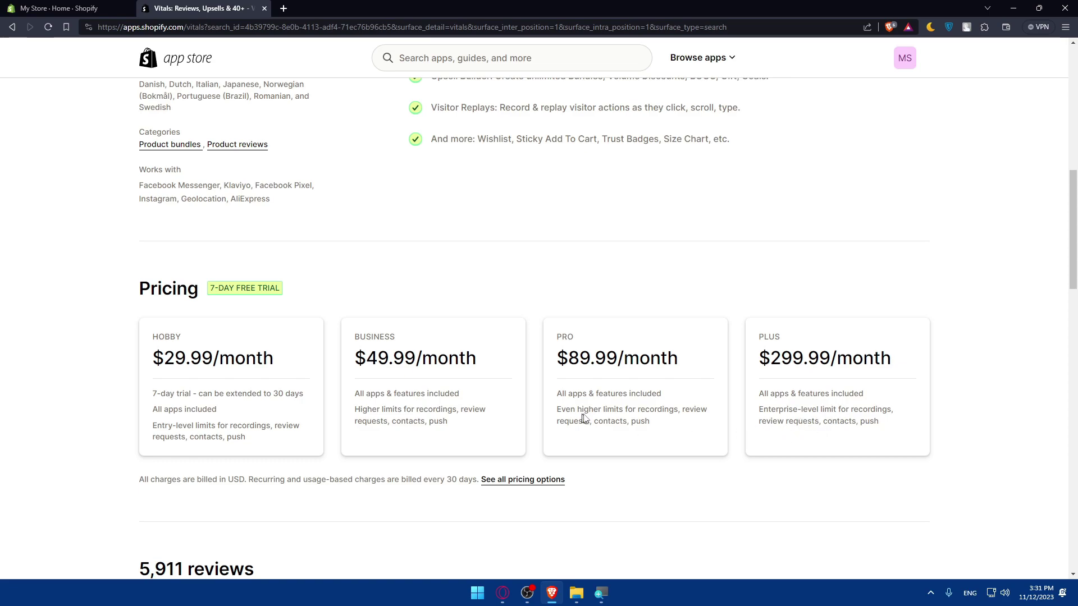
{"action": "left_click_drag", "start_coordinate": [465, 425], "coordinate": [322, 414]}
{"action": "left_click", "coordinate": [479, 430]}
{"action": "scroll", "coordinate": [402, 398], "scroll_direction": "down", "scroll_amount": 2}
{"action": "scroll", "coordinate": [402, 397], "scroll_direction": "down", "scroll_amount": 5}
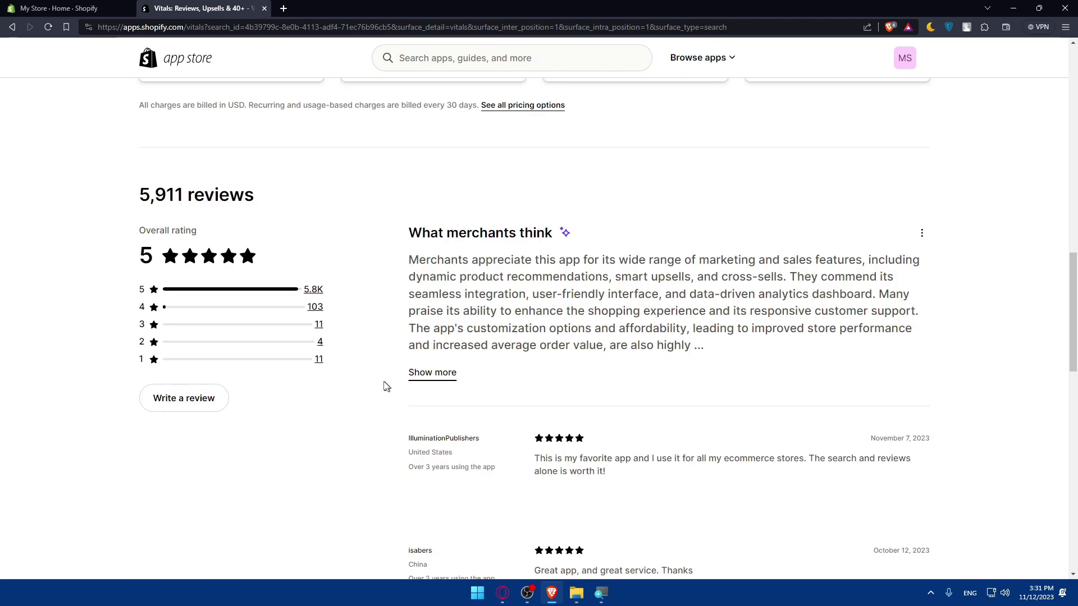
{"action": "left_click_drag", "start_coordinate": [140, 264], "coordinate": [155, 260]}
{"action": "left_click", "coordinate": [113, 259]}
{"action": "left_click", "coordinate": [117, 266]}
{"action": "scroll", "coordinate": [381, 258], "scroll_direction": "down", "scroll_amount": 5}
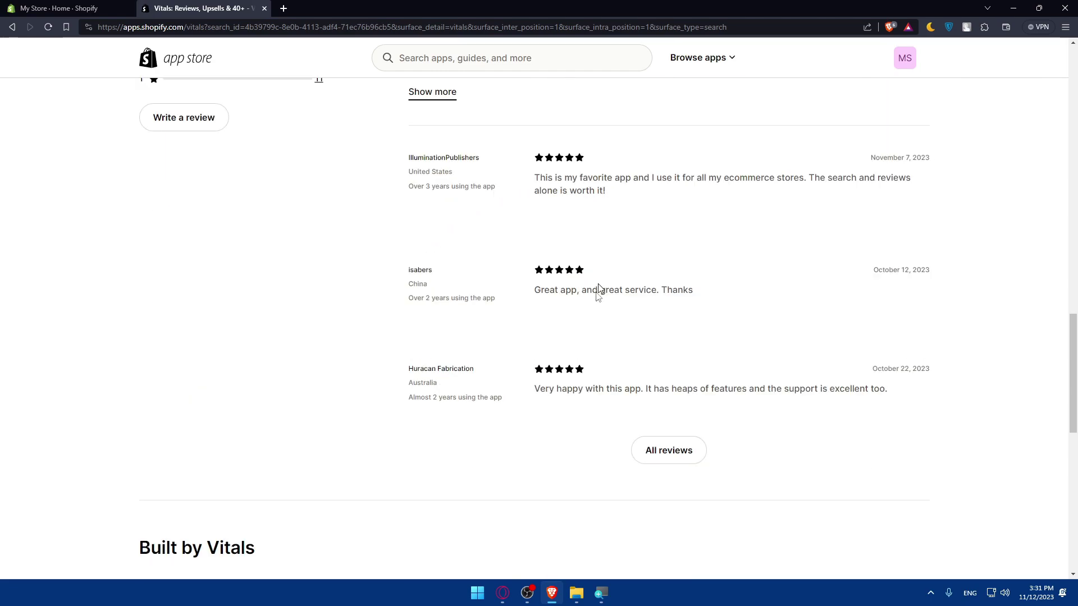
{"action": "scroll", "coordinate": [592, 230], "scroll_direction": "up", "scroll_amount": 5}
{"action": "left_click_drag", "start_coordinate": [140, 196], "coordinate": [183, 195]}
{"action": "left_click", "coordinate": [197, 215]}
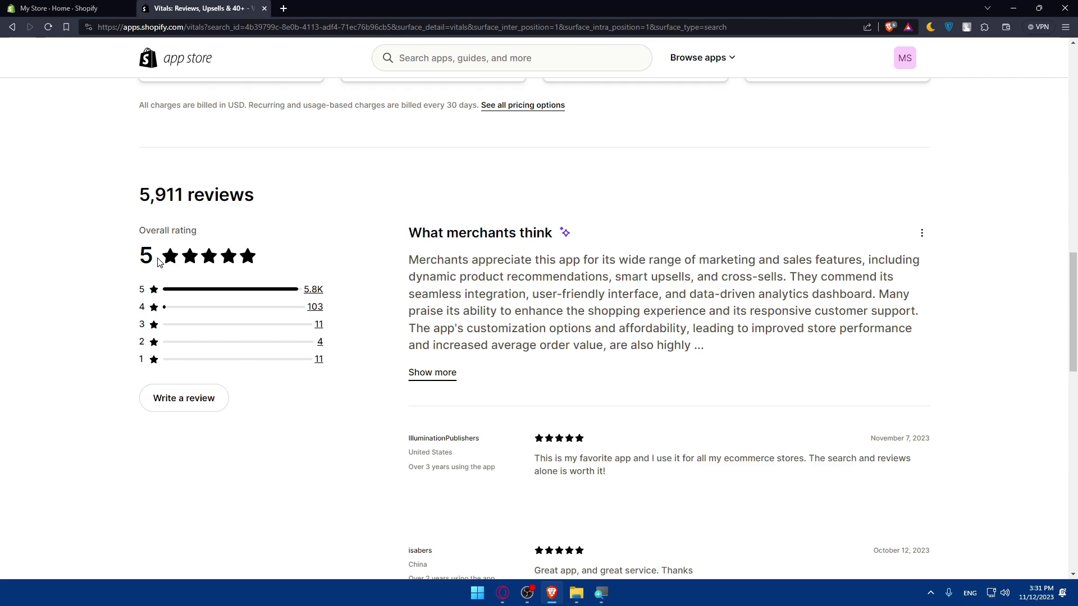
{"action": "scroll", "coordinate": [159, 263], "scroll_direction": "up", "scroll_amount": 15}
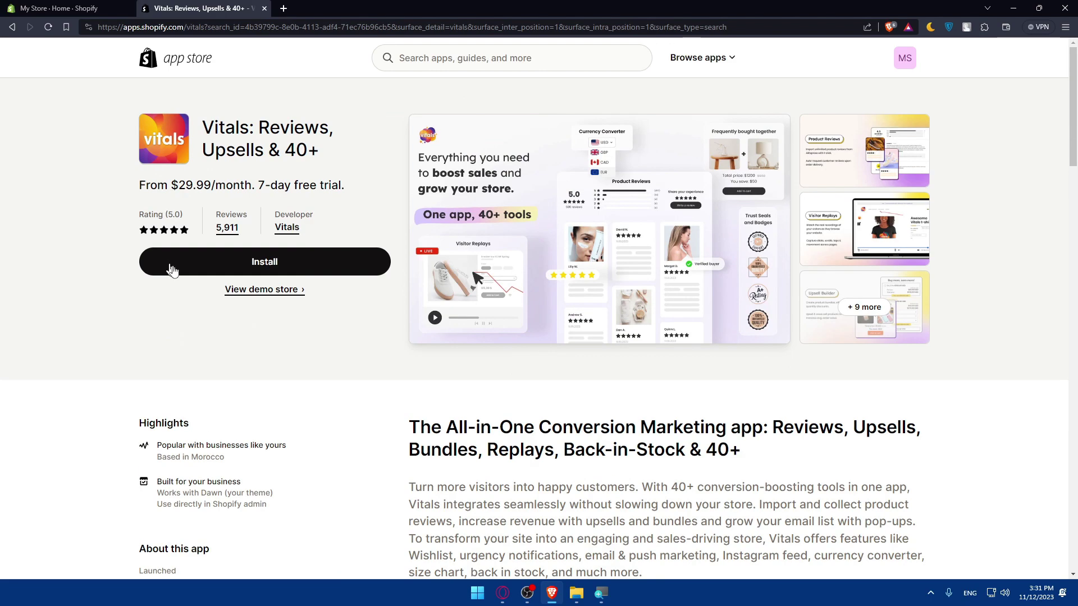
Start installing Vitals and review its customer and store information permissions and privacy policy.
{"action": "left_click", "coordinate": [235, 269]}
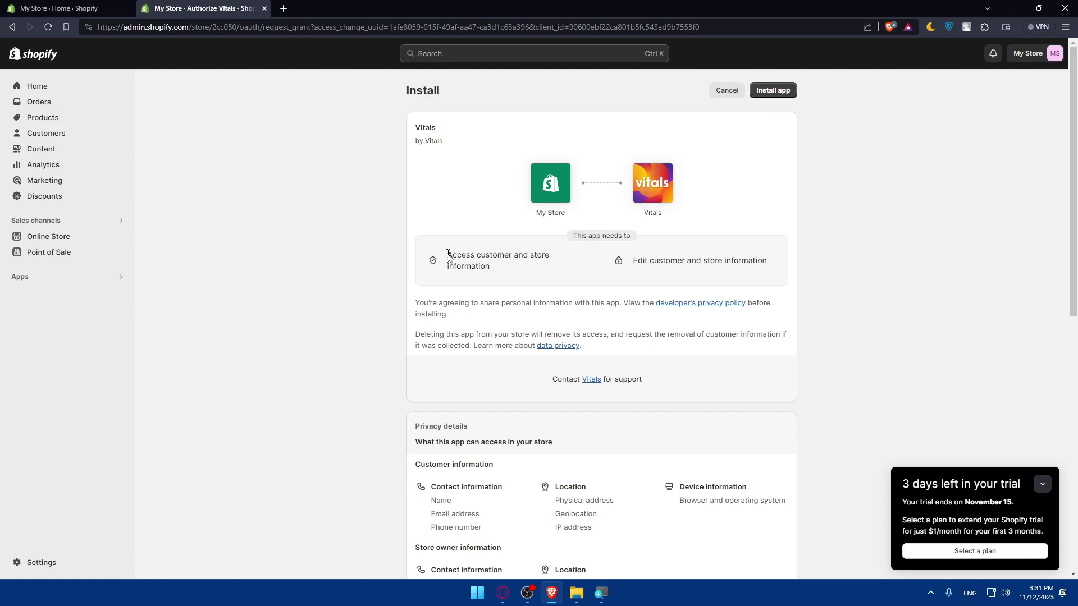
{"action": "mouse_move", "coordinate": [448, 255]}
{"action": "left_mouse_down"}
{"action": "mouse_move", "coordinate": [482, 253]}
{"action": "mouse_move", "coordinate": [507, 271]}
{"action": "left_mouse_up"}
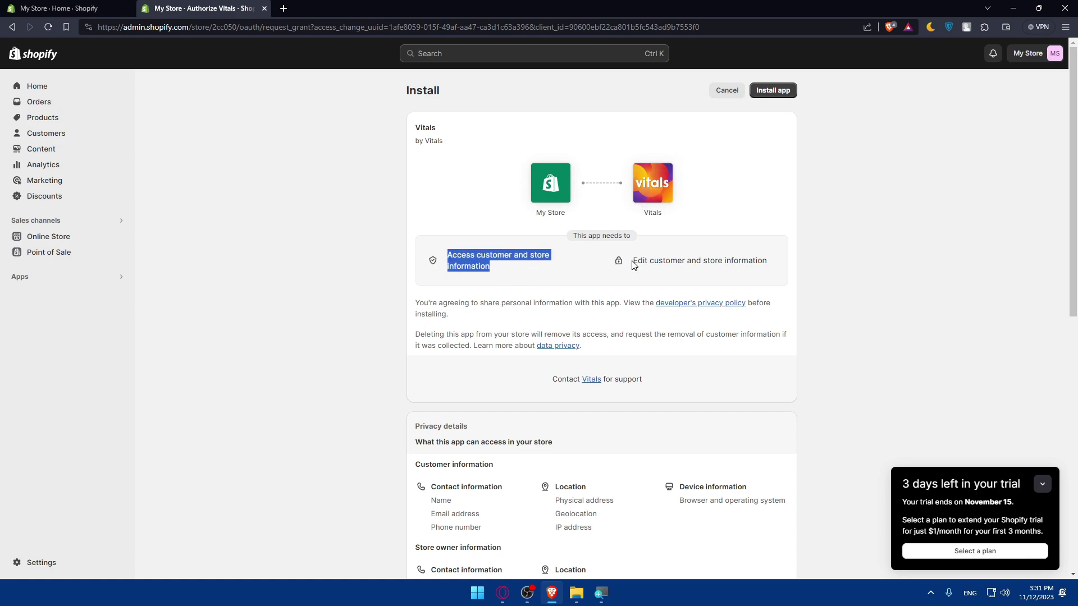
{"action": "left_click_drag", "start_coordinate": [633, 261], "coordinate": [779, 260]}
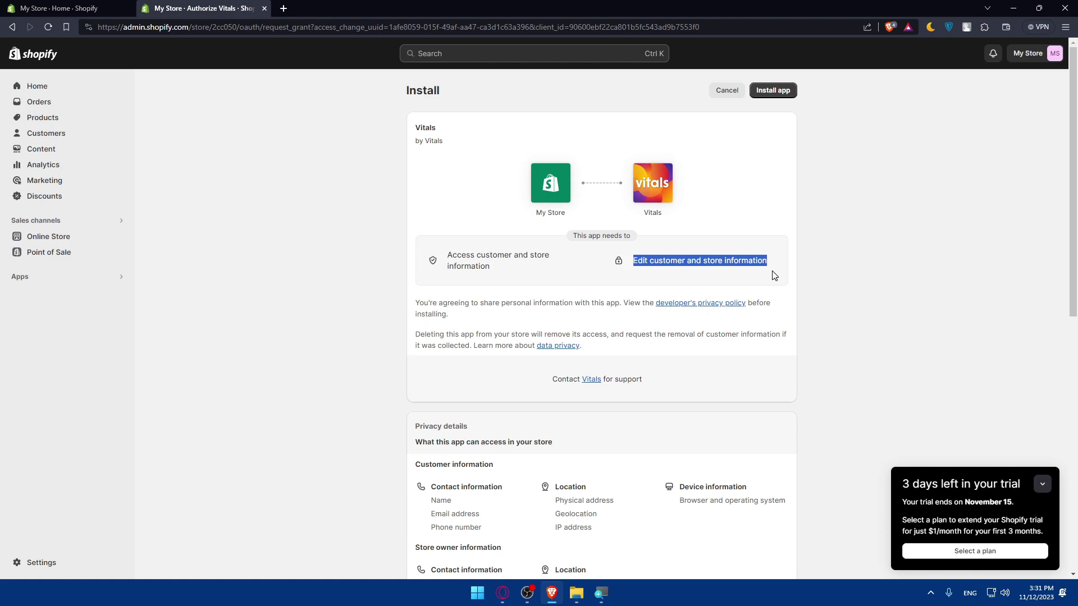
{"action": "middle_click", "coordinate": [691, 303]}
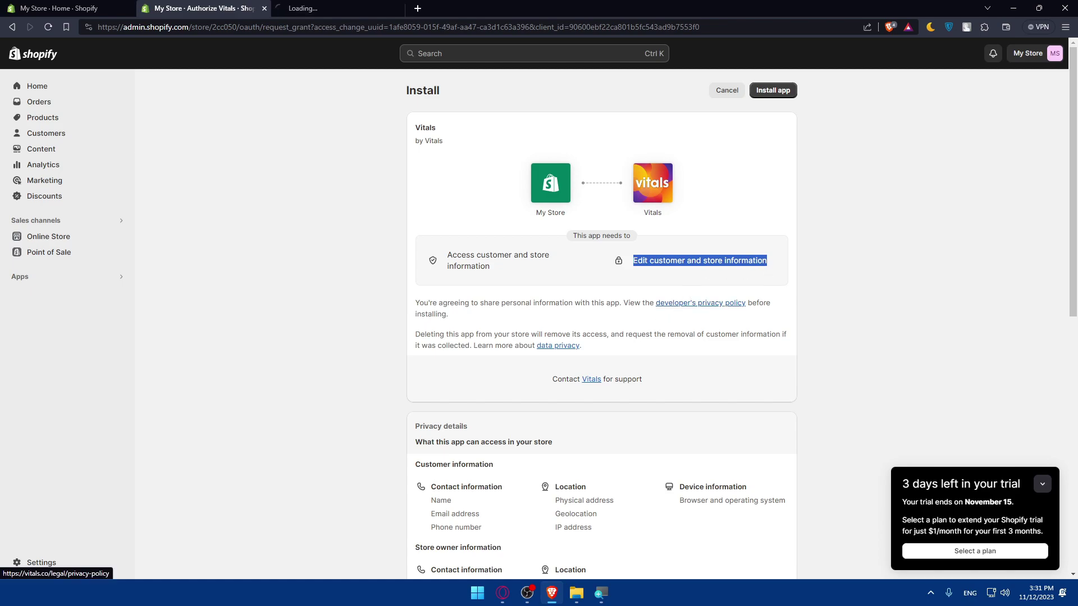
{"action": "middle_click", "coordinate": [567, 352]}
{"action": "left_click", "coordinate": [373, 8]}
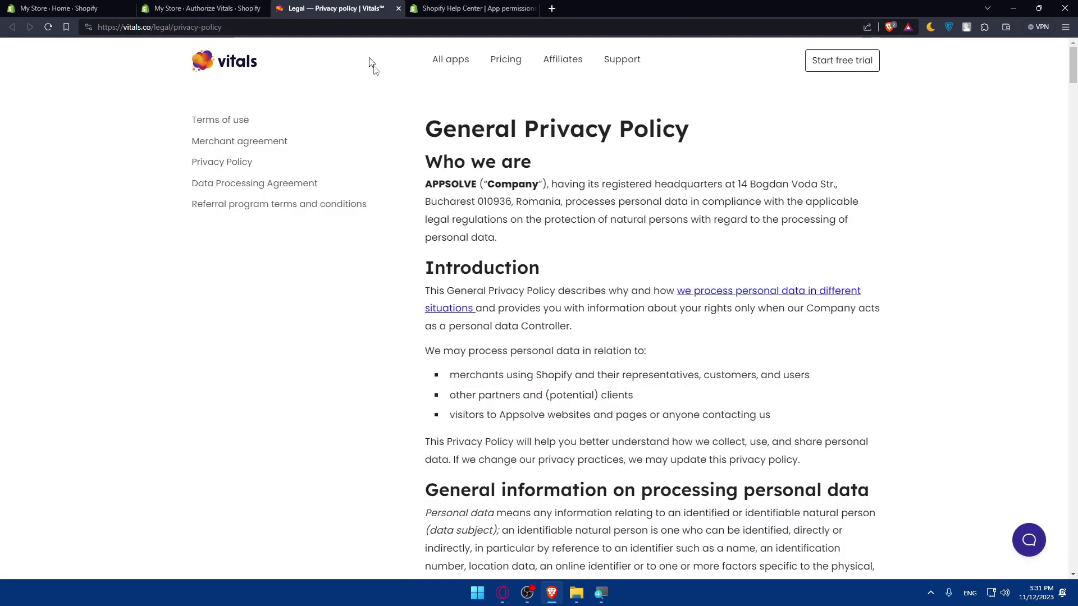
{"action": "scroll", "coordinate": [373, 65], "scroll_direction": "down", "scroll_amount": 7}
{"action": "scroll", "coordinate": [435, 162], "scroll_direction": "down", "scroll_amount": 5}
{"action": "scroll", "coordinate": [435, 162], "scroll_direction": "down", "scroll_amount": 5}
{"action": "scroll", "coordinate": [436, 161], "scroll_direction": "down", "scroll_amount": 5}
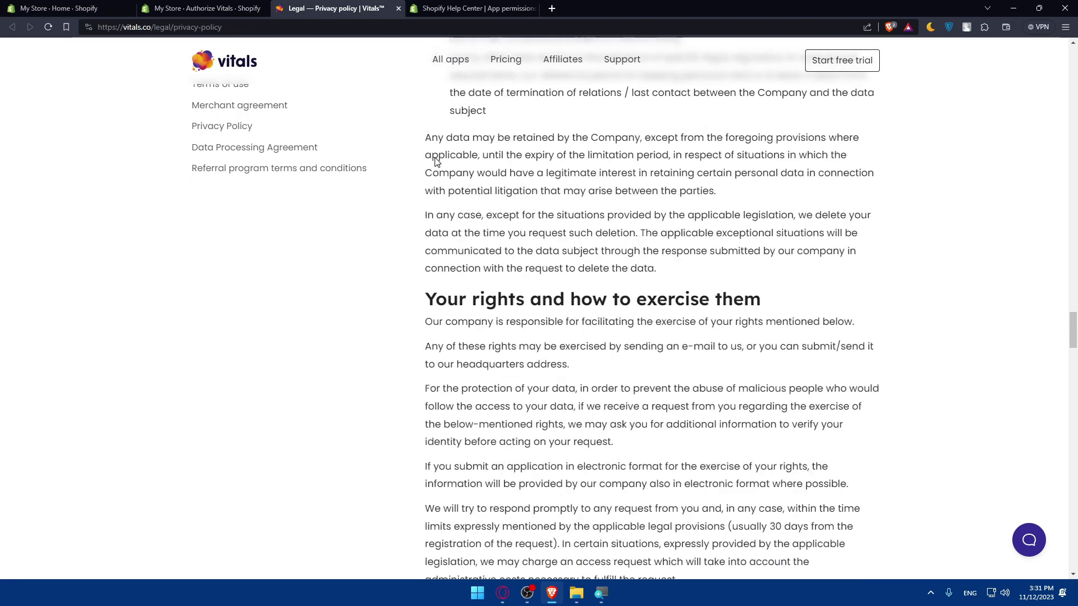
{"action": "scroll", "coordinate": [436, 162], "scroll_direction": "down", "scroll_amount": 5}
{"action": "scroll", "coordinate": [435, 162], "scroll_direction": "down", "scroll_amount": 5}
{"action": "scroll", "coordinate": [435, 140], "scroll_direction": "down", "scroll_amount": 5}
{"action": "left_click", "coordinate": [475, 8]}
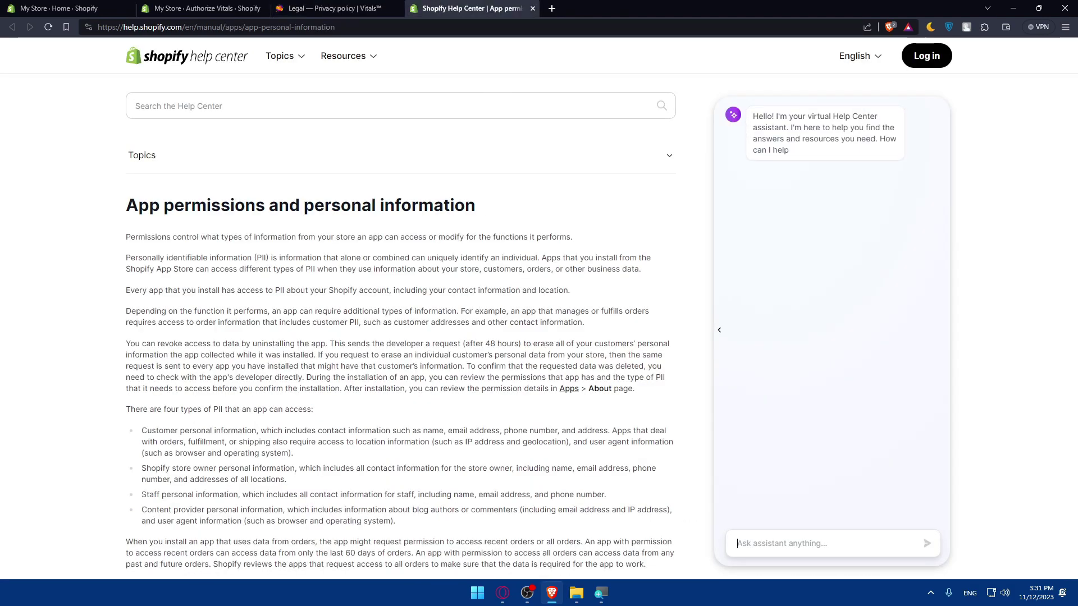
{"action": "scroll", "coordinate": [480, 173], "scroll_direction": "down", "scroll_amount": 3}
{"action": "scroll", "coordinate": [481, 173], "scroll_direction": "up", "scroll_amount": 3}
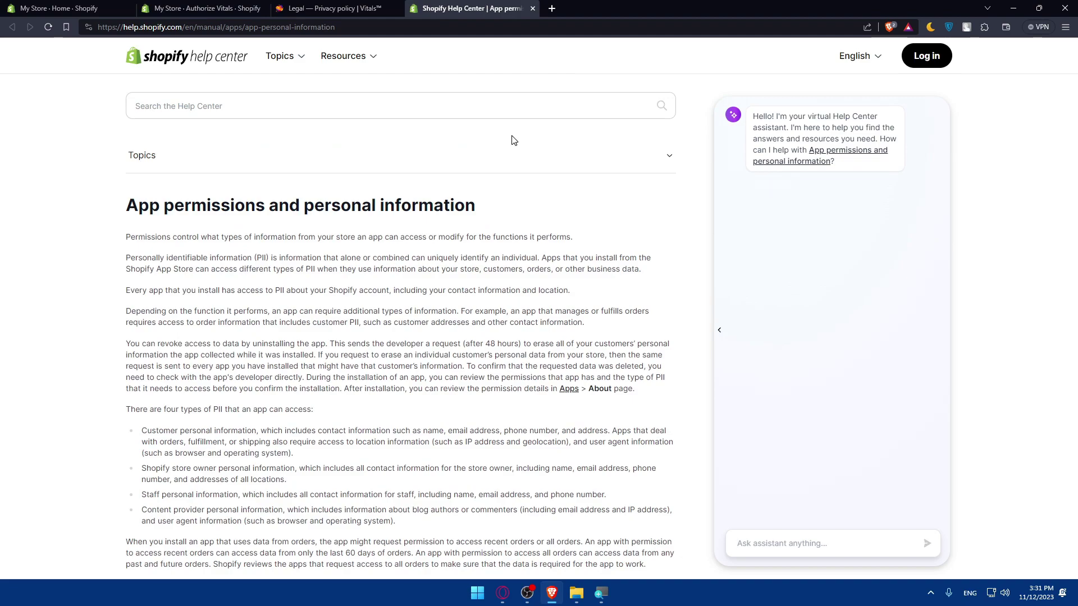
{"action": "key", "text": "ctrl+w"}
{"action": "key", "text": "ctrl+w"}
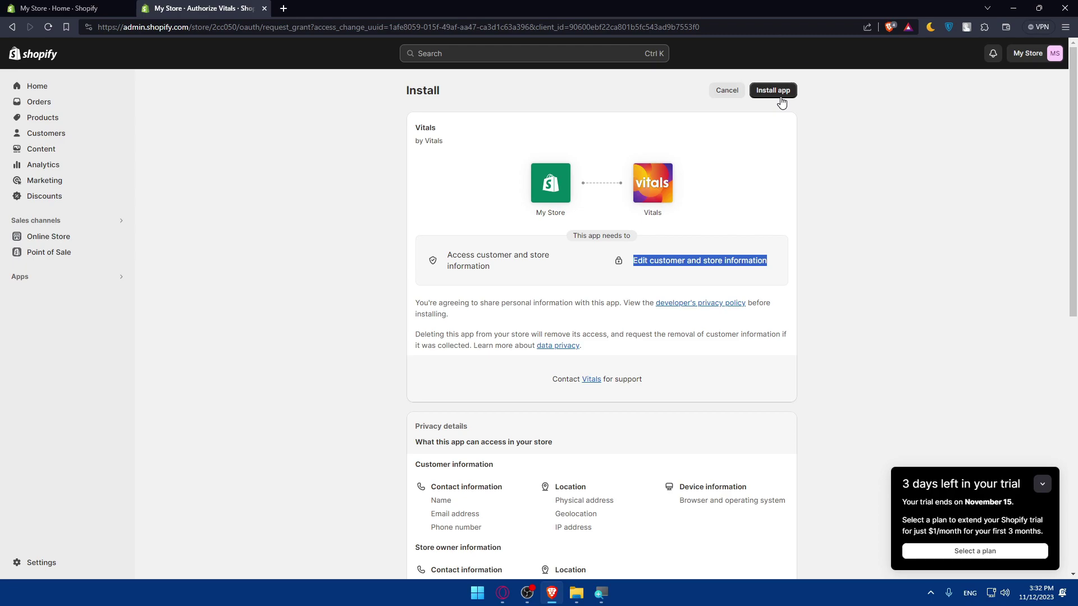
Approve the Vitals install so its dashboard loads with zero sales, orders and emails.
{"action": "key", "text": "ctrl+minus"}
{"action": "key", "text": "ctrl+minus"}
{"action": "key", "text": "ctrl+plus"}
{"action": "key", "text": "ctrl+plus"}
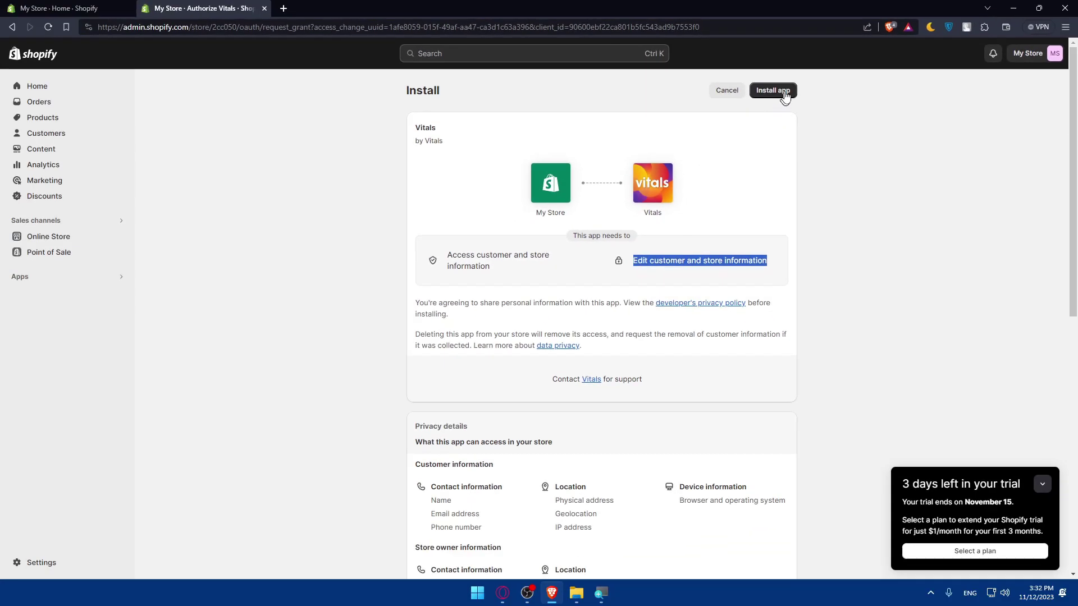
{"action": "left_click", "coordinate": [786, 92]}
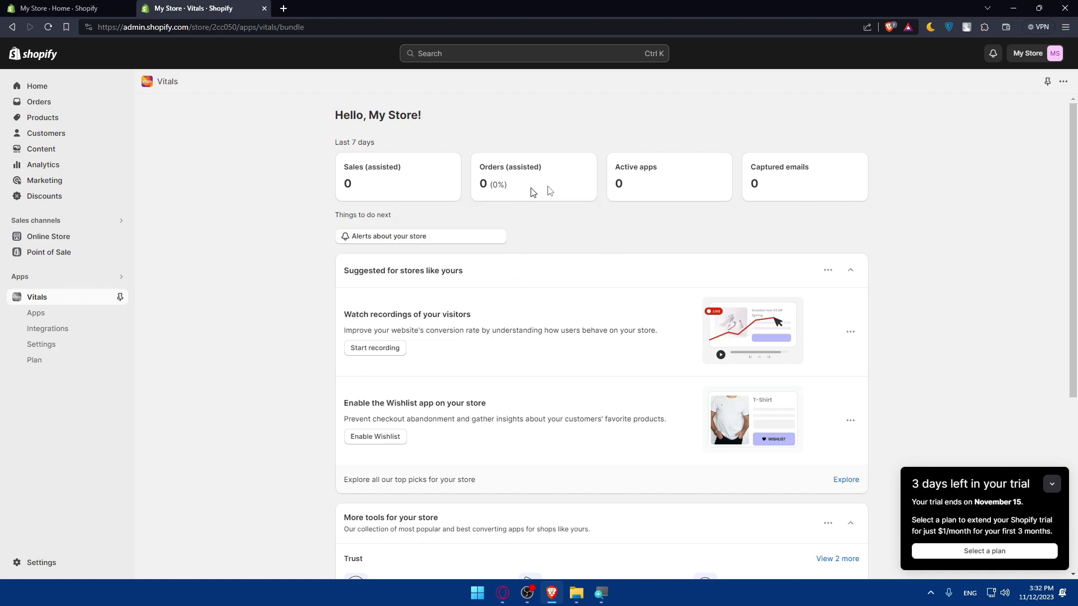
Scroll through the Vitals dashboard's stats and recommended tools.
{"action": "scroll", "coordinate": [560, 248], "scroll_direction": "down", "scroll_amount": 5}
{"action": "scroll", "coordinate": [544, 267], "scroll_direction": "up", "scroll_amount": 5}
{"action": "scroll", "coordinate": [543, 267], "scroll_direction": "down", "scroll_amount": 5}
{"action": "scroll", "coordinate": [544, 266], "scroll_direction": "up", "scroll_amount": 5}
{"action": "scroll", "coordinate": [561, 261], "scroll_direction": "down", "scroll_amount": 5}
{"action": "scroll", "coordinate": [577, 286], "scroll_direction": "up", "scroll_amount": 5}
{"action": "scroll", "coordinate": [562, 309], "scroll_direction": "down", "scroll_amount": 5}
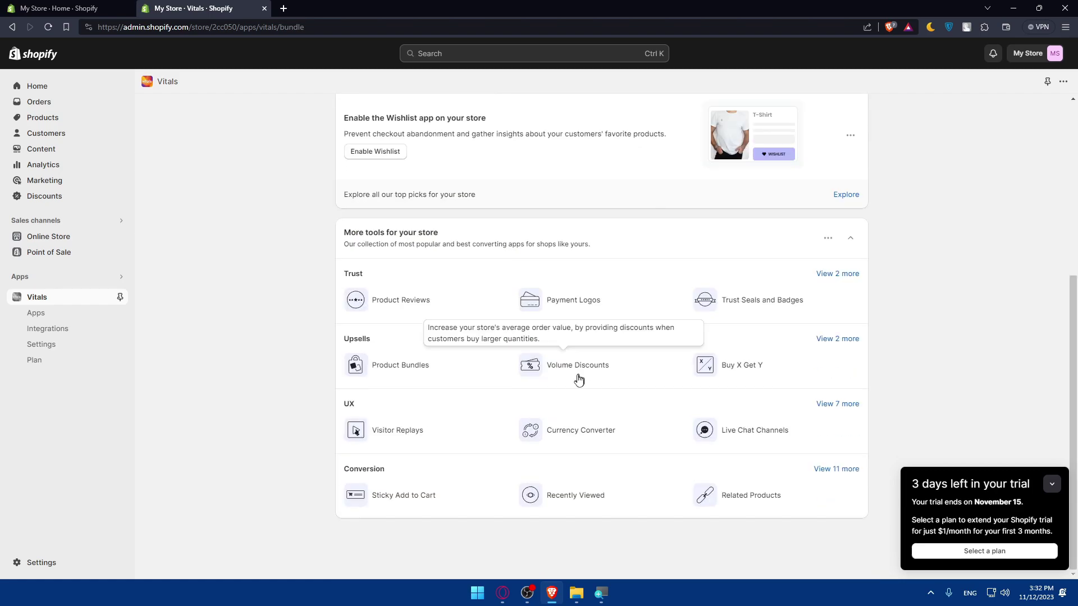
{"action": "scroll", "coordinate": [578, 379], "scroll_direction": "up", "scroll_amount": 5}
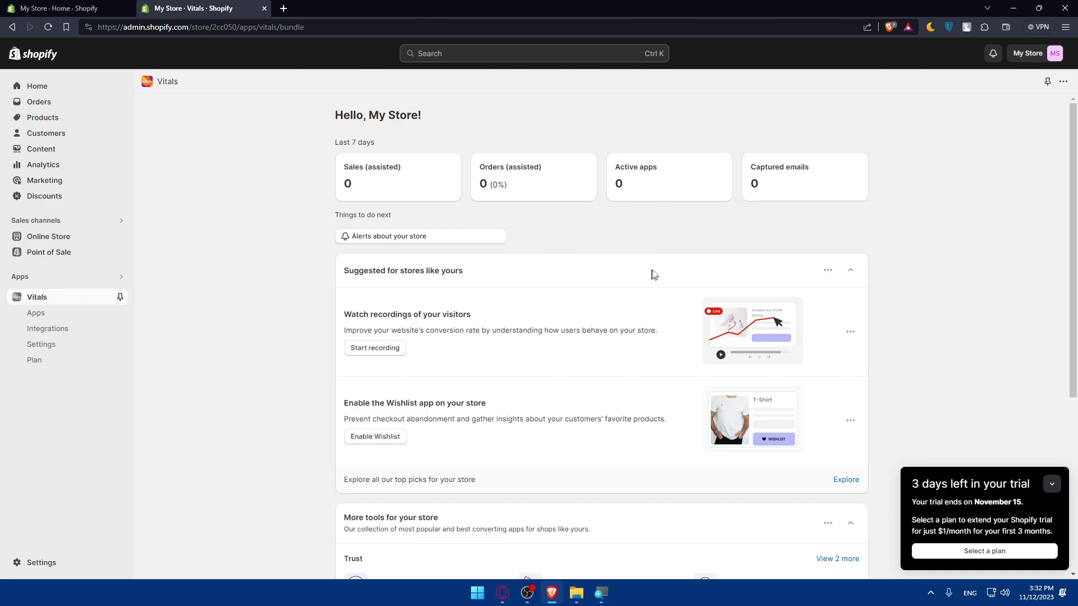
{"action": "scroll", "coordinate": [517, 258], "scroll_direction": "down", "scroll_amount": 2}
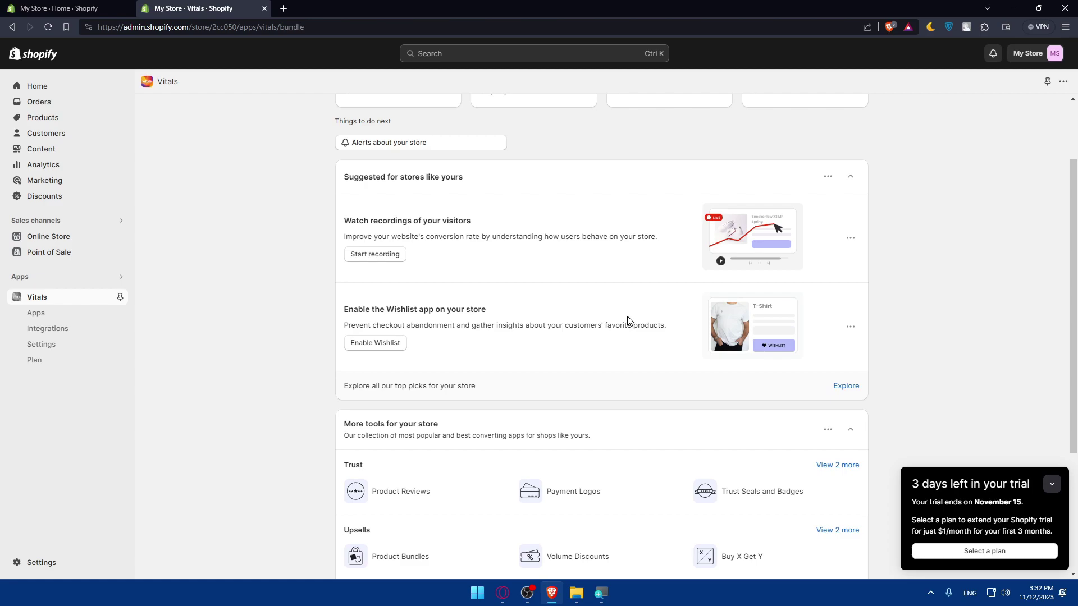
{"action": "scroll", "coordinate": [611, 295], "scroll_direction": "up", "scroll_amount": 2}
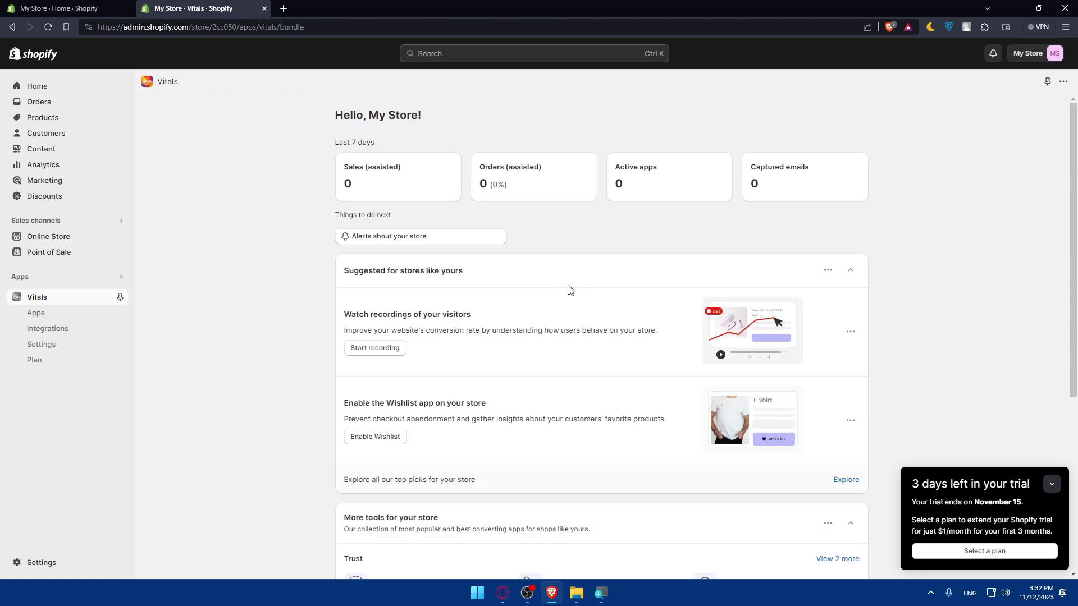
Select text in the More tools section and scroll down to the Conversion tools.
{"action": "left_click_drag", "start_coordinate": [343, 276], "coordinate": [477, 270]}
{"action": "left_click", "coordinate": [478, 271]}
{"action": "scroll", "coordinate": [404, 443], "scroll_direction": "down", "scroll_amount": 4}
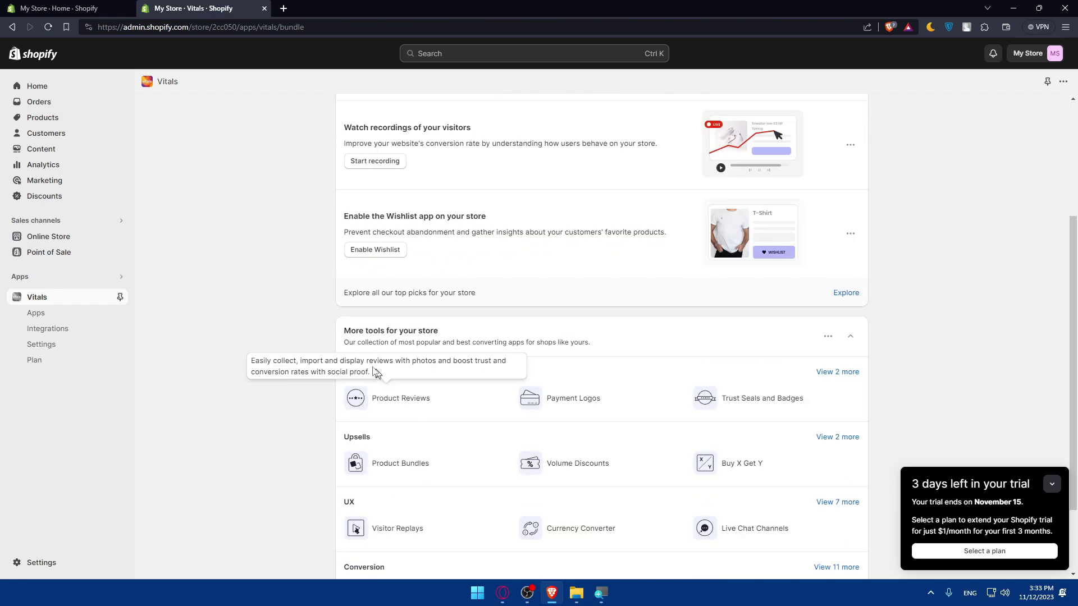
{"action": "scroll", "coordinate": [388, 328], "scroll_direction": "down", "scroll_amount": 2}
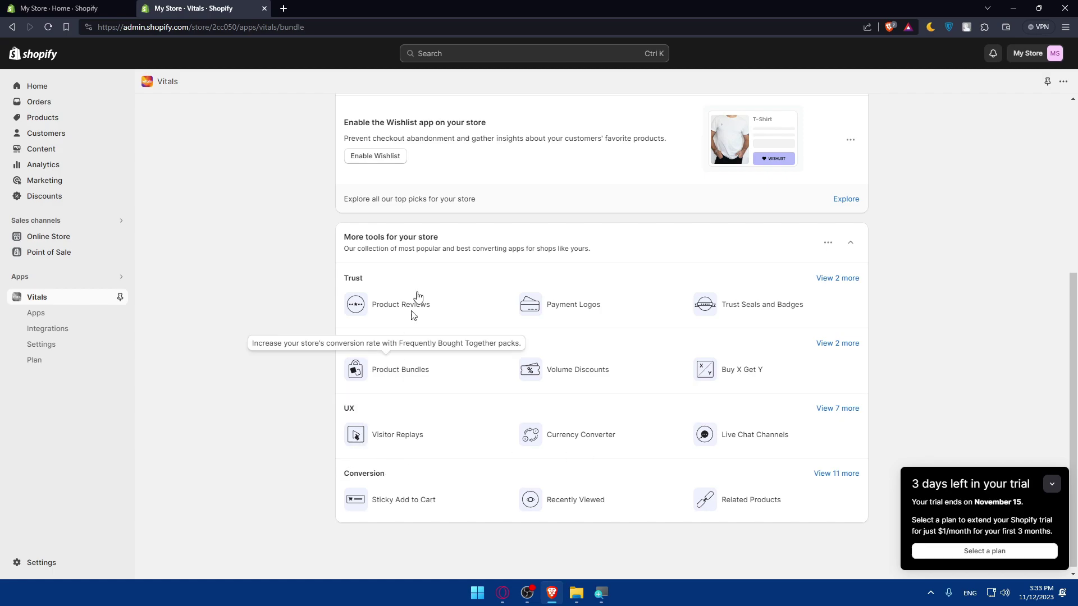
Show all the Conversion apps beside the Conversion heading.
{"action": "left_click", "coordinate": [839, 474]}
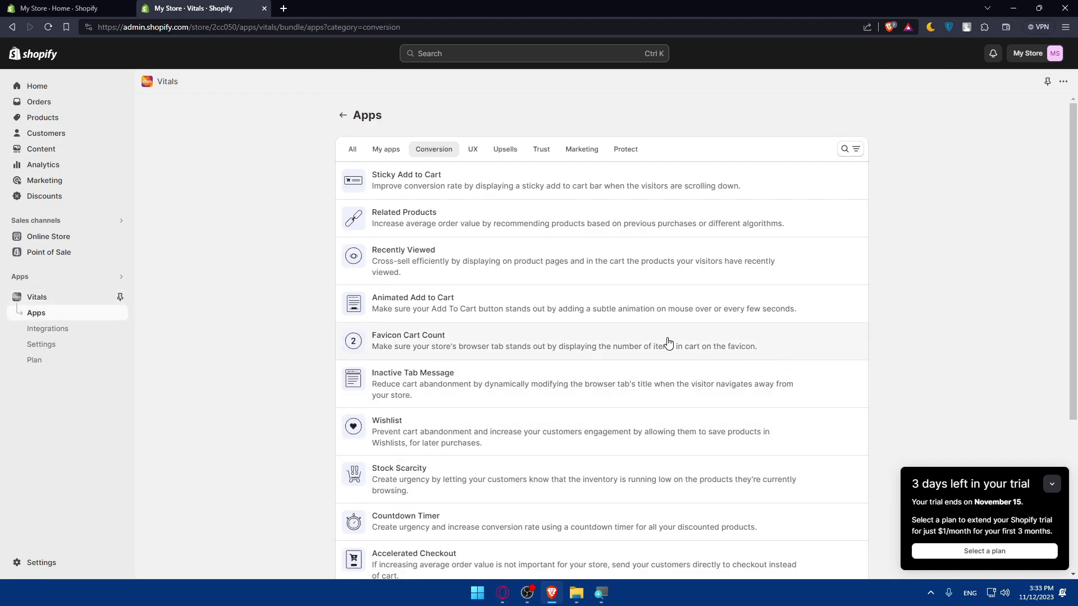
{"action": "scroll", "coordinate": [665, 337], "scroll_direction": "down", "scroll_amount": 4}
{"action": "scroll", "coordinate": [618, 328], "scroll_direction": "up", "scroll_amount": 4}
Return to the dashboard and open Vitals Integrations with Klaviyo, Mailchimp and Omnisend.
{"action": "key", "text": "alt+Left"}
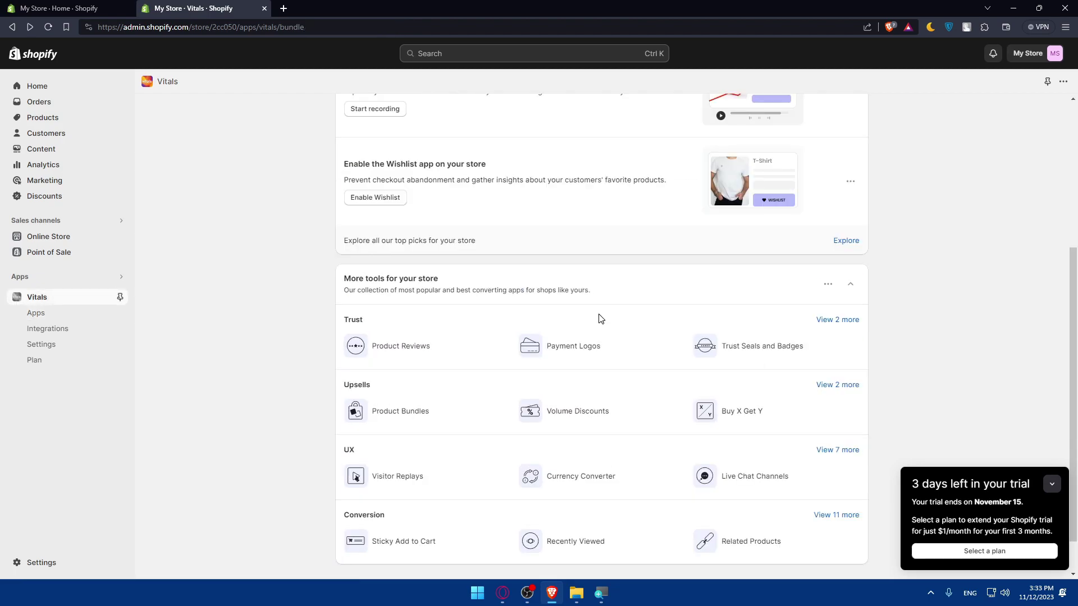
{"action": "left_click", "coordinate": [59, 314]}
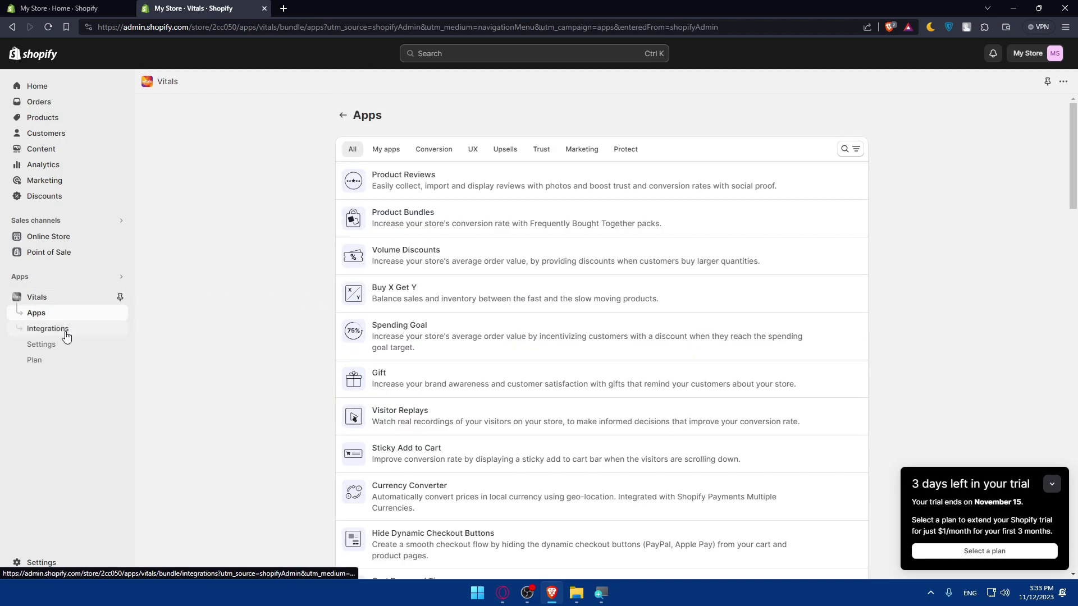
{"action": "left_click", "coordinate": [66, 336]}
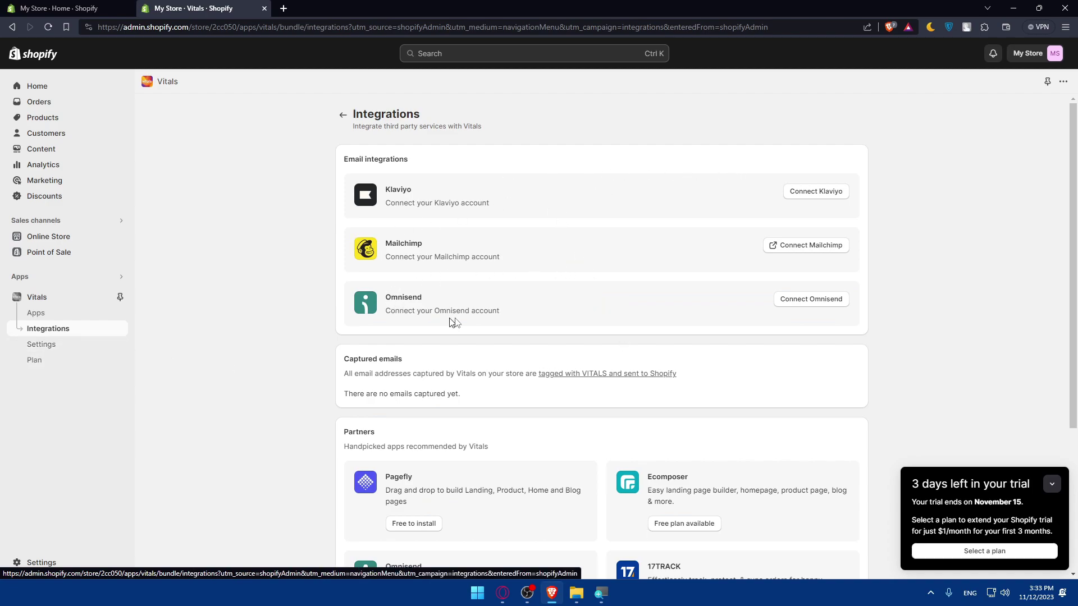
{"action": "scroll", "coordinate": [637, 314], "scroll_direction": "down", "scroll_amount": 2}
{"action": "scroll", "coordinate": [636, 314], "scroll_direction": "down", "scroll_amount": 2}
{"action": "scroll", "coordinate": [546, 335], "scroll_direction": "up", "scroll_amount": 3}
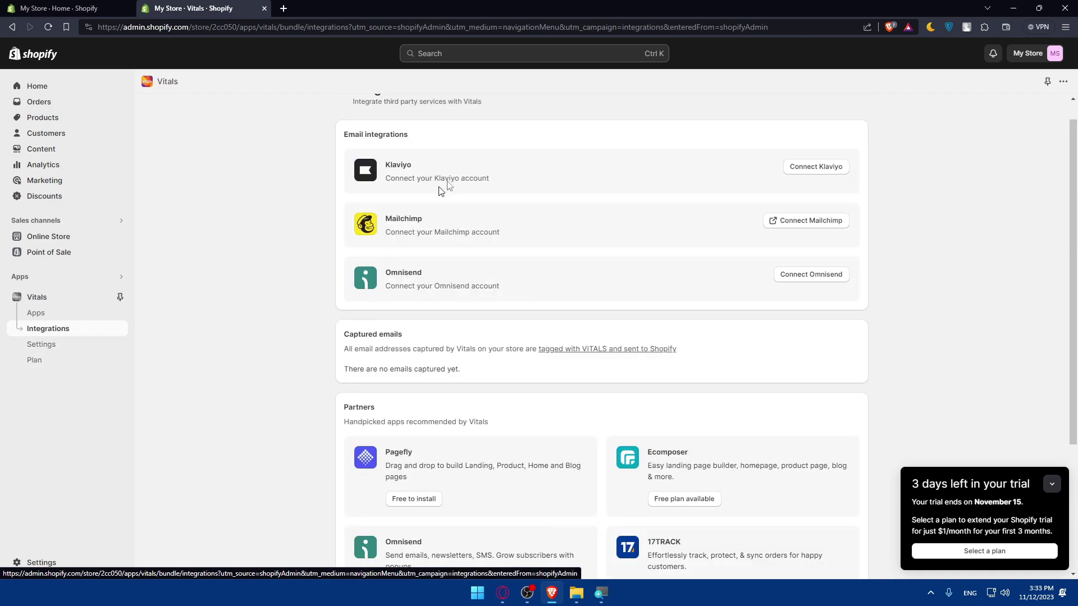
Open the Vitals global settings page.
{"action": "left_click", "coordinate": [45, 344]}
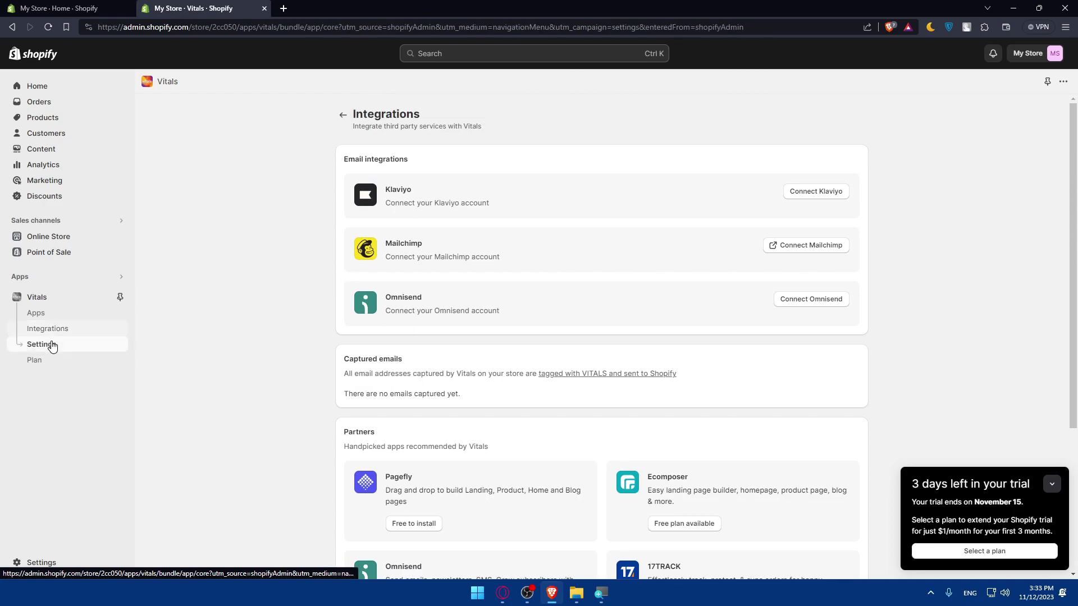
{"action": "scroll", "coordinate": [242, 322], "scroll_direction": "down", "scroll_amount": 5}
{"action": "scroll", "coordinate": [241, 323], "scroll_direction": "up", "scroll_amount": 5}
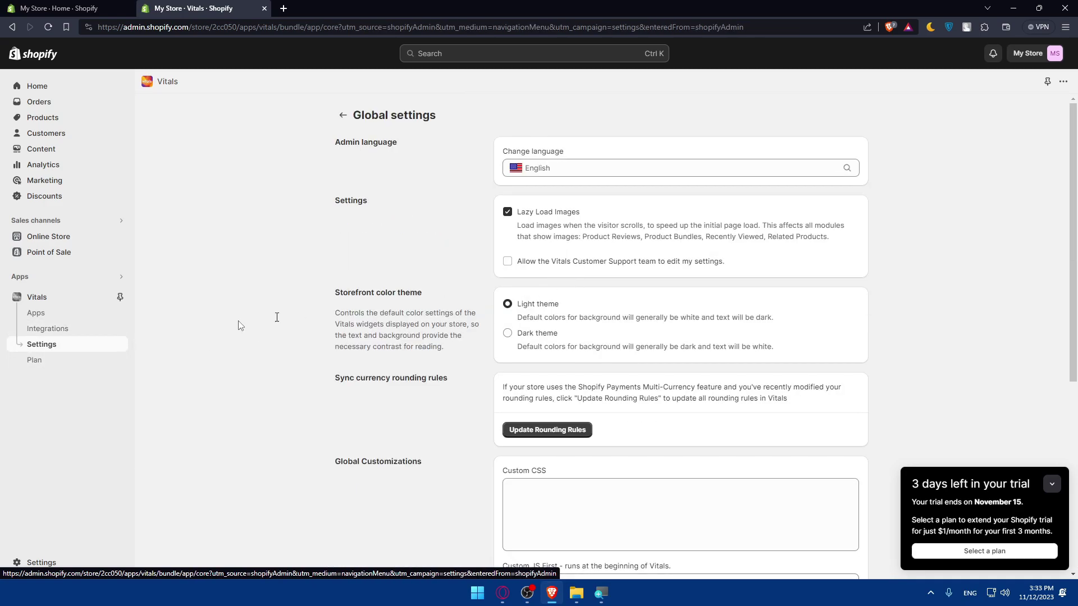
Review the Vitals subscription plans, then go back to the full Vitals Apps list.
{"action": "left_click", "coordinate": [51, 363]}
{"action": "scroll", "coordinate": [530, 276], "scroll_direction": "down", "scroll_amount": 3}
{"action": "scroll", "coordinate": [529, 277], "scroll_direction": "up", "scroll_amount": 3}
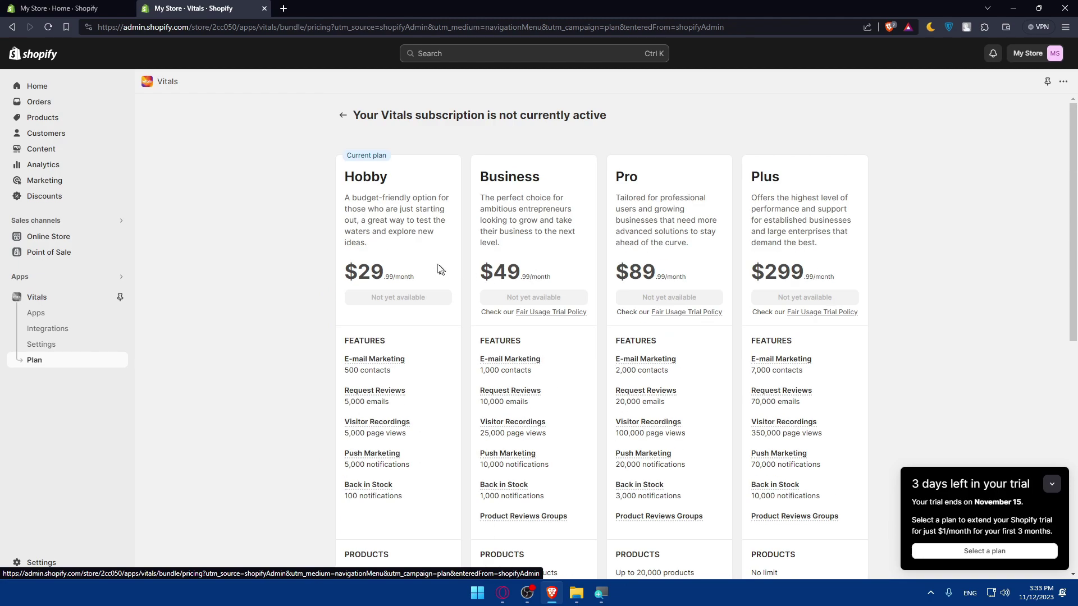
{"action": "scroll", "coordinate": [404, 346], "scroll_direction": "down", "scroll_amount": 3}
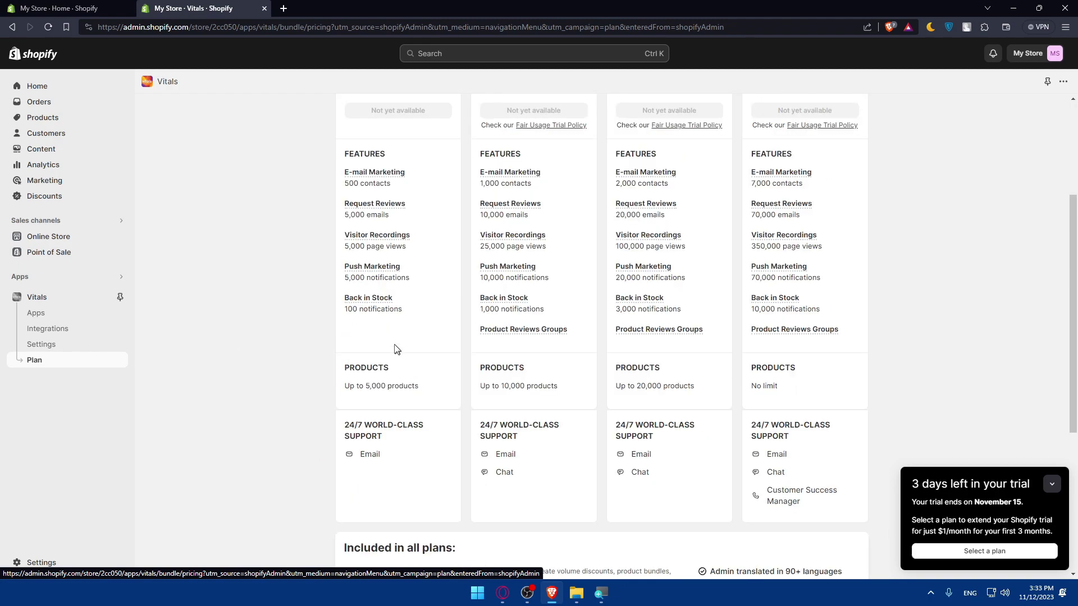
{"action": "scroll", "coordinate": [392, 332], "scroll_direction": "up", "scroll_amount": 3}
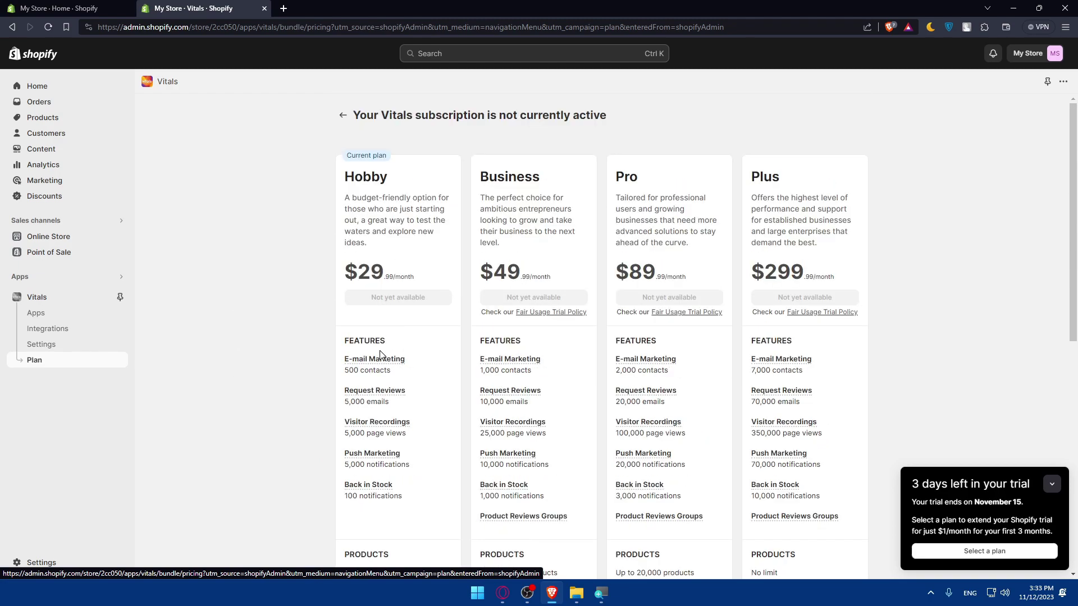
{"action": "scroll", "coordinate": [380, 355], "scroll_direction": "down", "scroll_amount": 5}
{"action": "scroll", "coordinate": [356, 414], "scroll_direction": "down", "scroll_amount": 3}
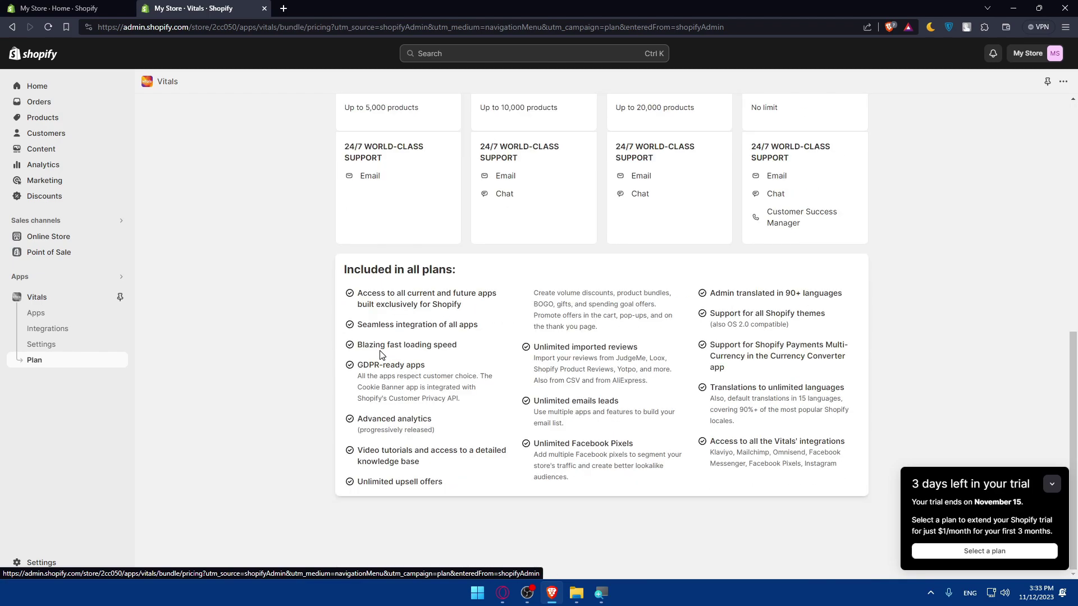
{"action": "scroll", "coordinate": [356, 414], "scroll_direction": "up", "scroll_amount": 5}
{"action": "left_click", "coordinate": [87, 313]}
Return to the Vitals dashboard greeting My Store with zero sales, orders and emails.
{"action": "scroll", "coordinate": [611, 334], "scroll_direction": "down", "scroll_amount": 3}
{"action": "scroll", "coordinate": [517, 272], "scroll_direction": "up", "scroll_amount": 3}
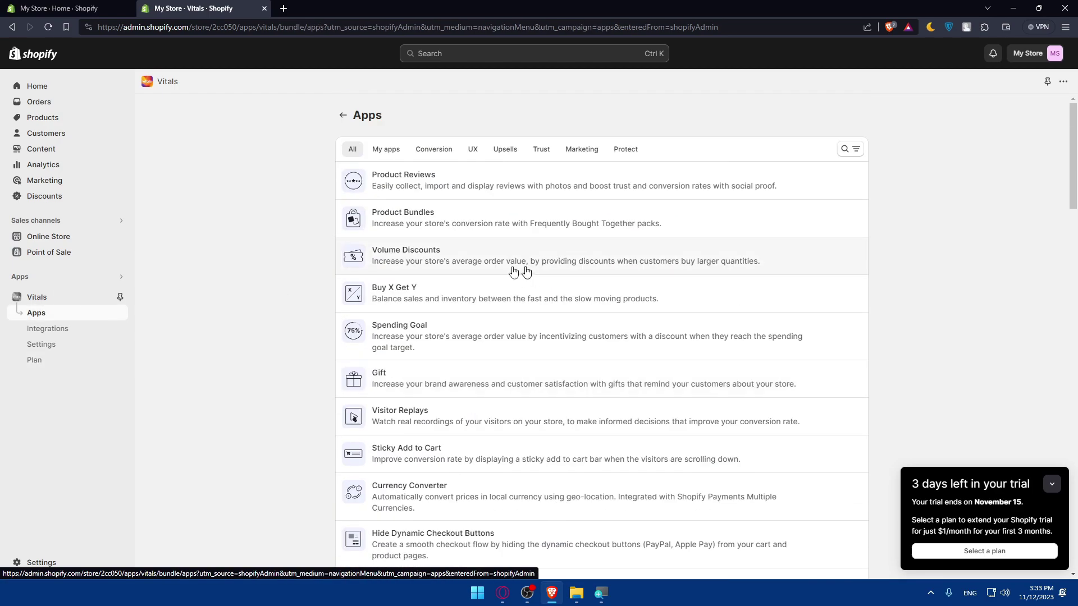
{"action": "left_click", "coordinate": [55, 296]}
{"action": "scroll", "coordinate": [497, 288], "scroll_direction": "down", "scroll_amount": 5}
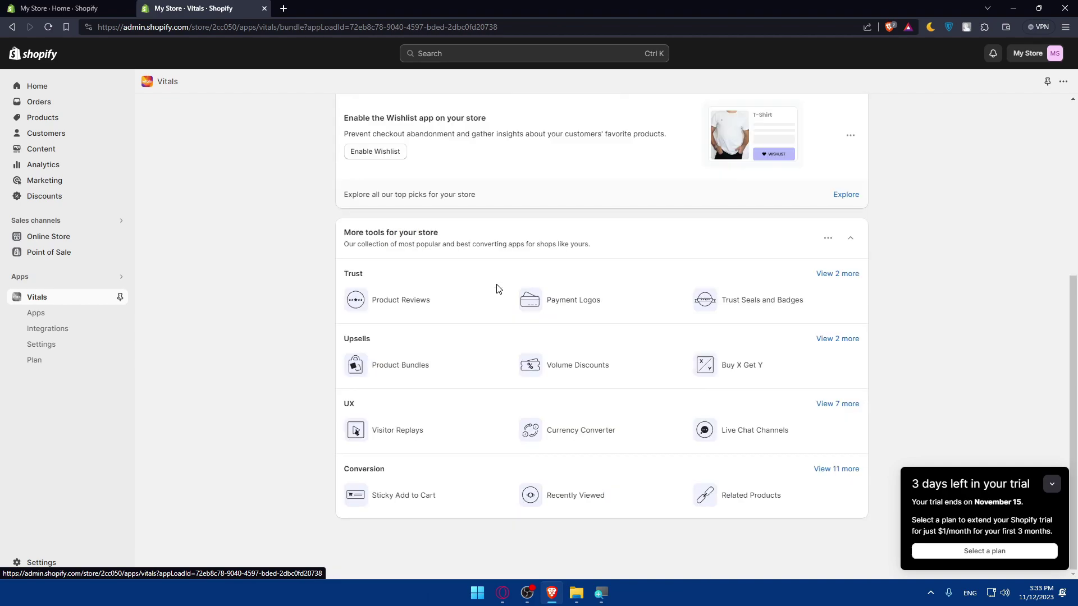
{"action": "scroll", "coordinate": [497, 289], "scroll_direction": "up", "scroll_amount": 5}
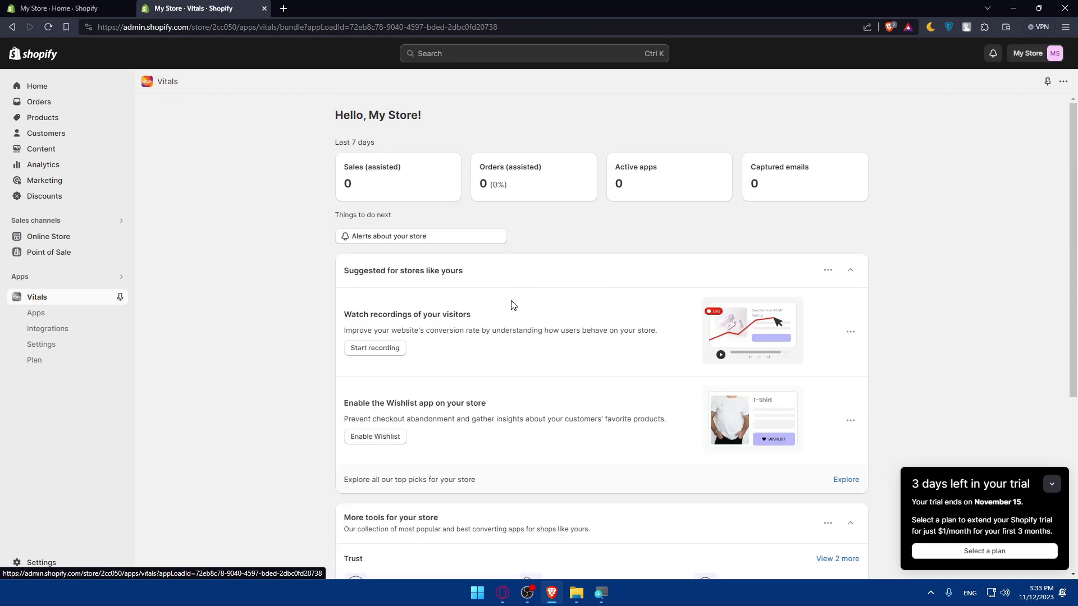